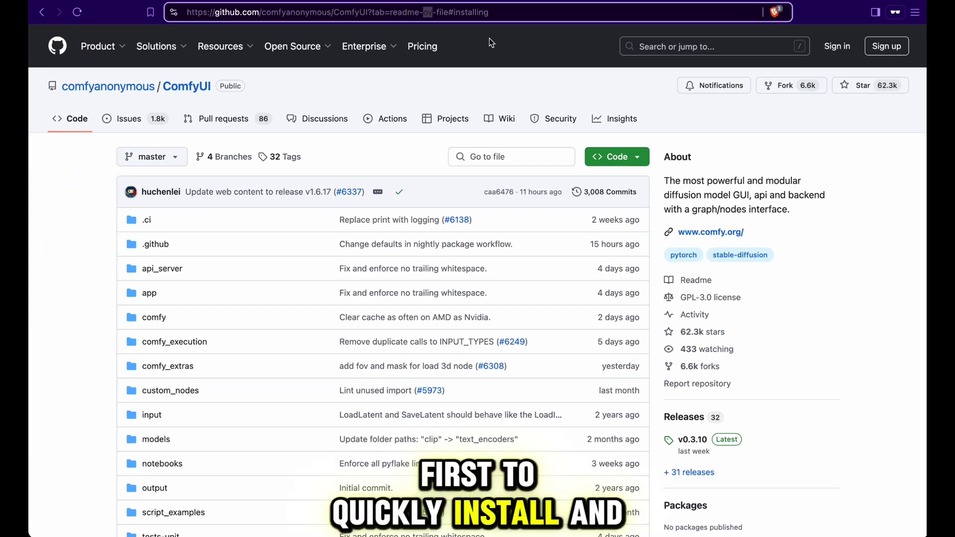
# - Scroll down the ComfyUI GitHub repository page to the README
pyautogui.click(500, 74)
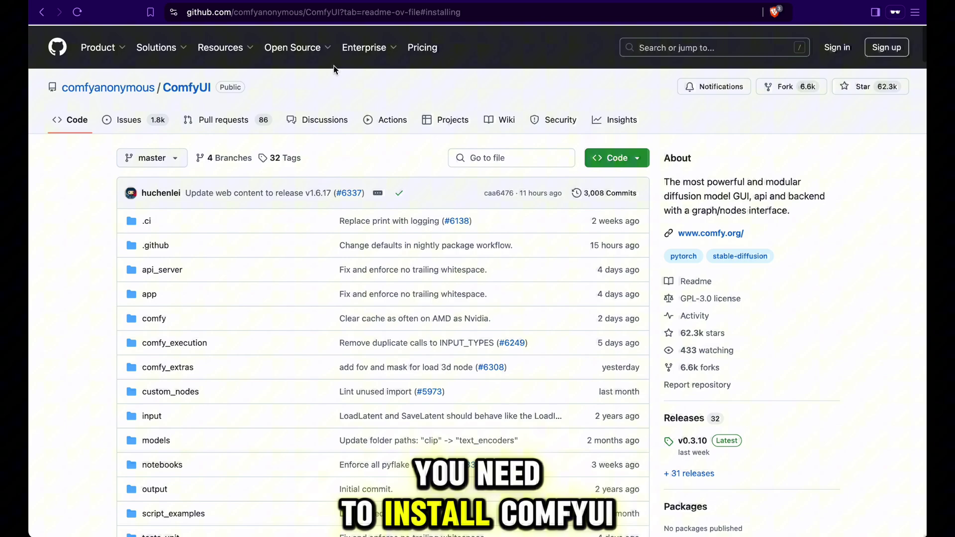
pyautogui.scroll(-6, 290, 138)
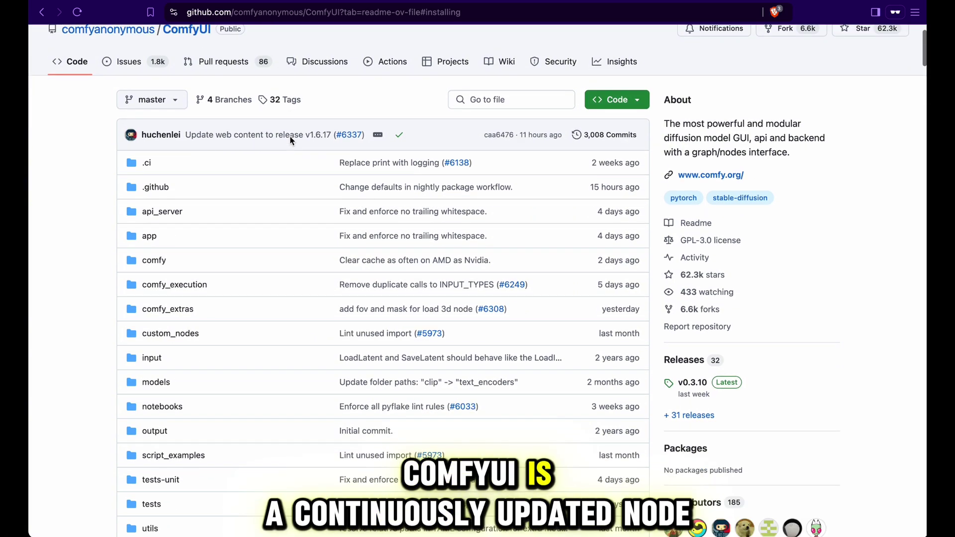
pyautogui.scroll(-10, 290, 141)
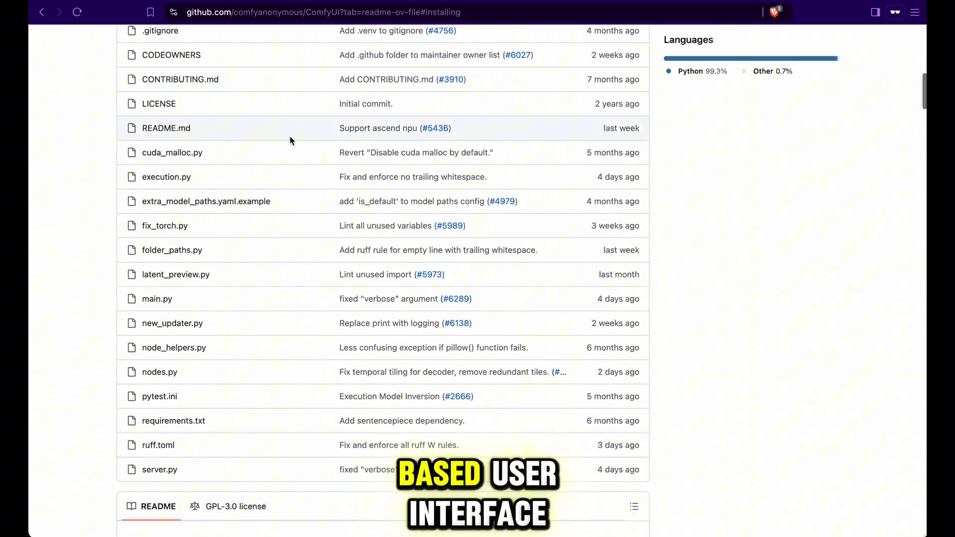
pyautogui.scroll(-4, 291, 140)
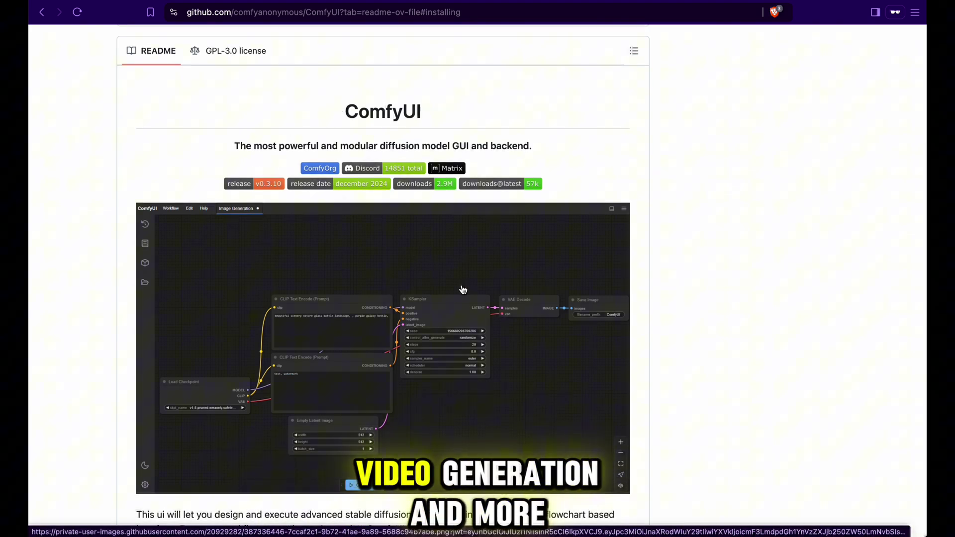
pyautogui.scroll(-3, 465, 290)
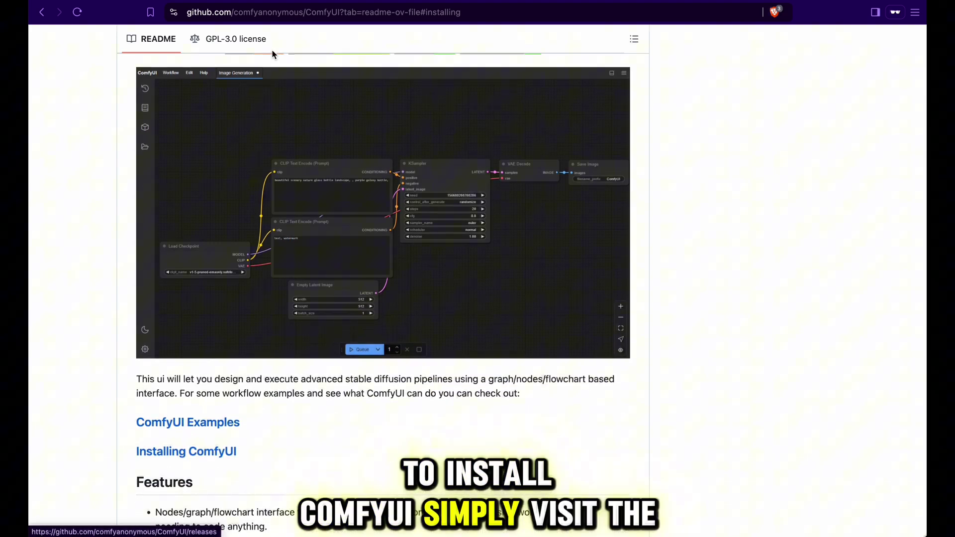
# - Jump to 'Installing ComfyUI' and read through the Manual Install and Intel GPUs sections
pyautogui.click(225, 453)
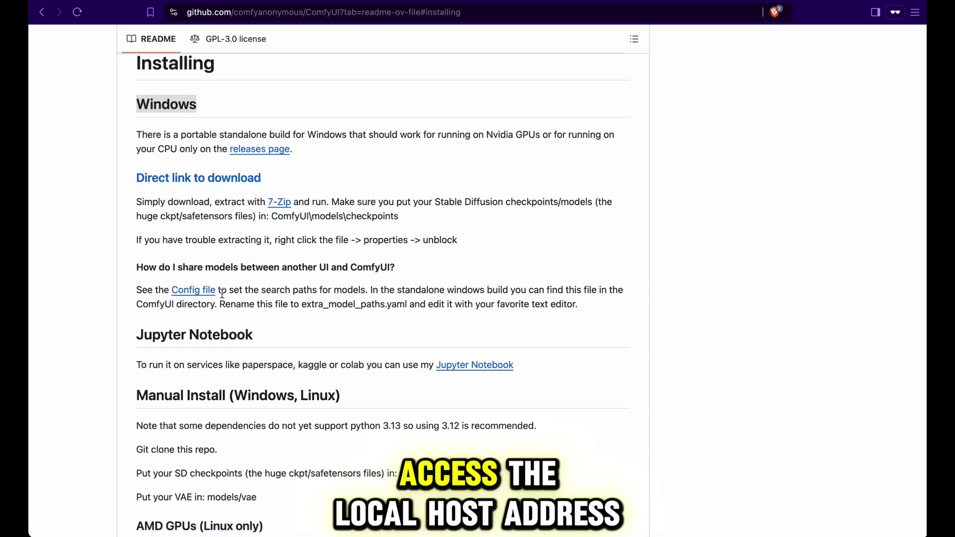
pyautogui.scroll(-3, 222, 297)
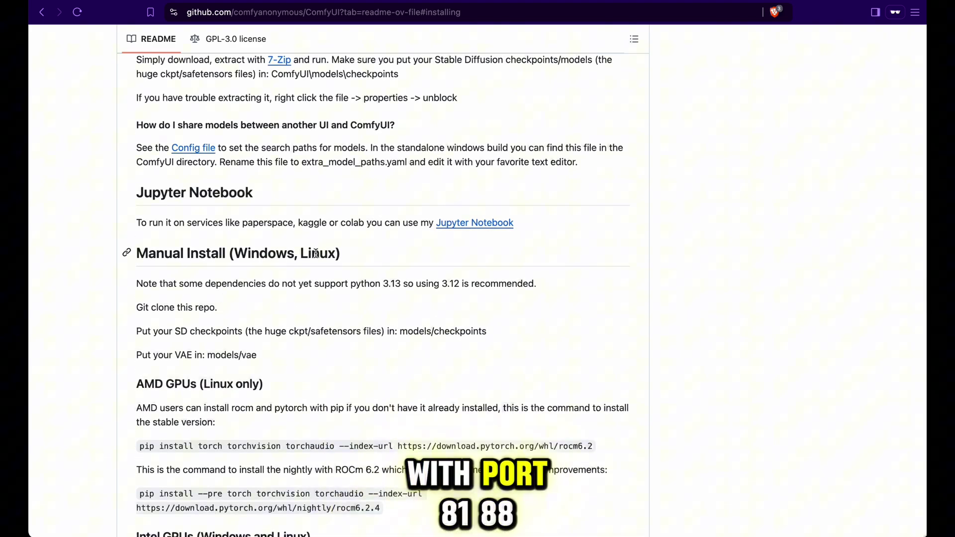
pyautogui.scroll(-6, 316, 254)
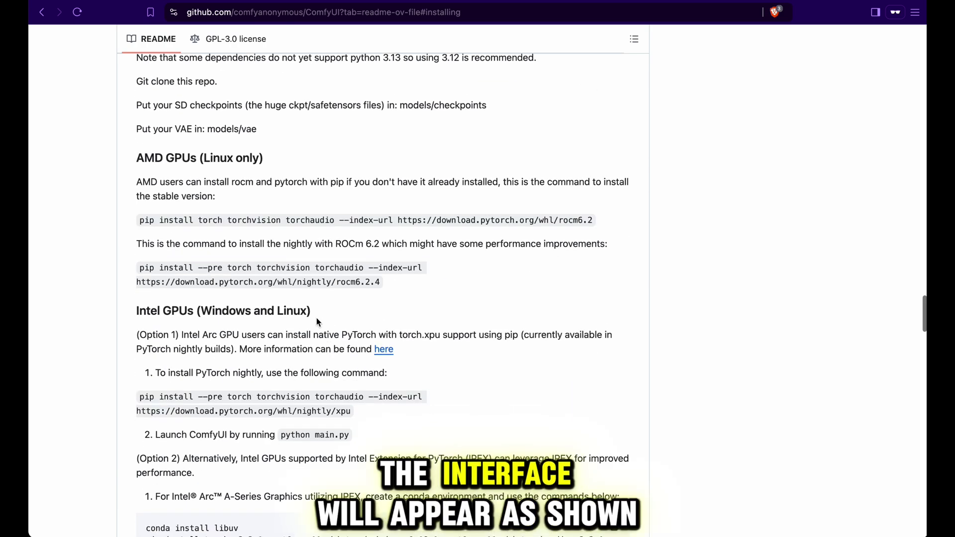
pyautogui.scroll(-8, 315, 318)
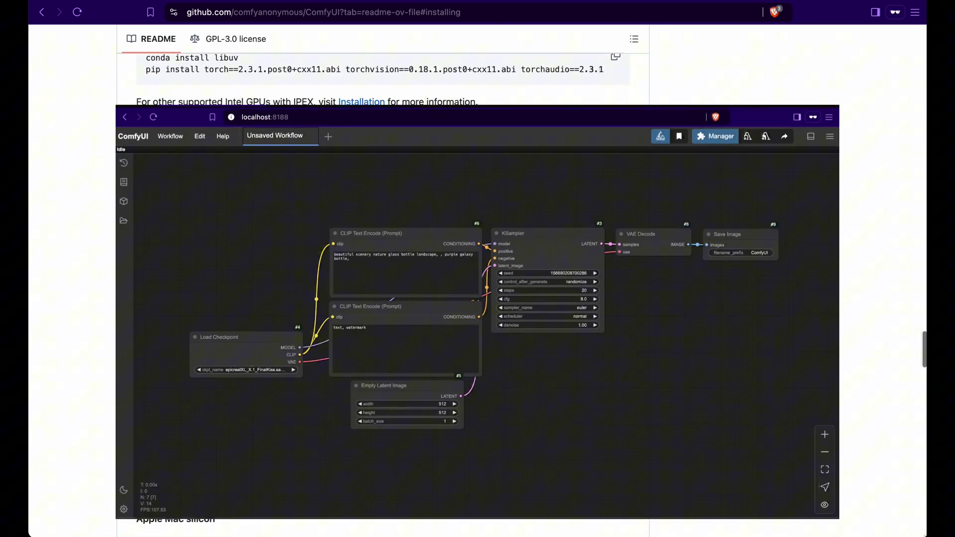
# - Scroll the 'flux diffusion architecture' Google results down and back up
pyautogui.scroll(-3, 316, 317)
pyautogui.scroll(3, 316, 317)
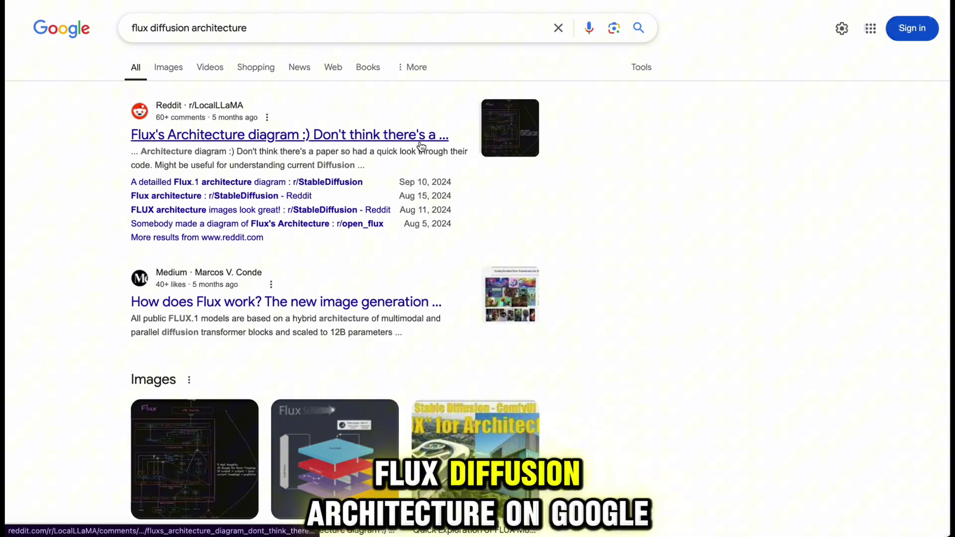
# - Open the r/LocalLLaMA Flux architecture post and enlarge its diagram full-window
pyautogui.click(403, 141)
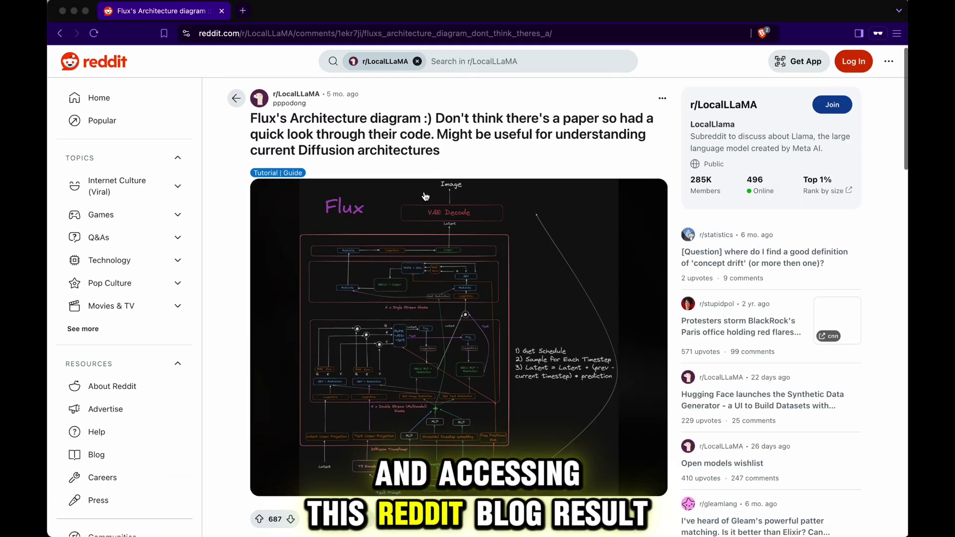
pyautogui.scroll(-2, 425, 196)
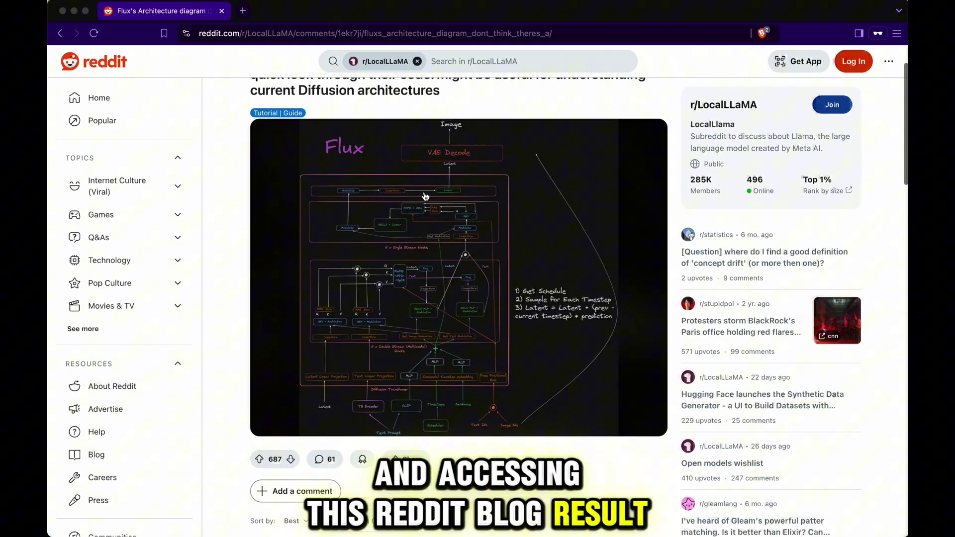
pyautogui.click(461, 227)
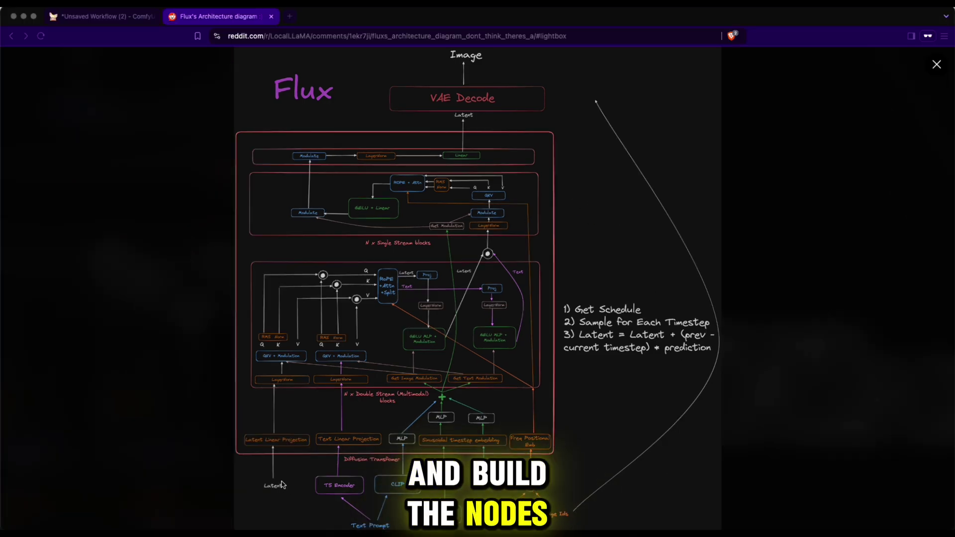
# - Add an Empty Latent Image node with width 1024 and height 1024, then return to the diagram
pyautogui.click(102, 17)
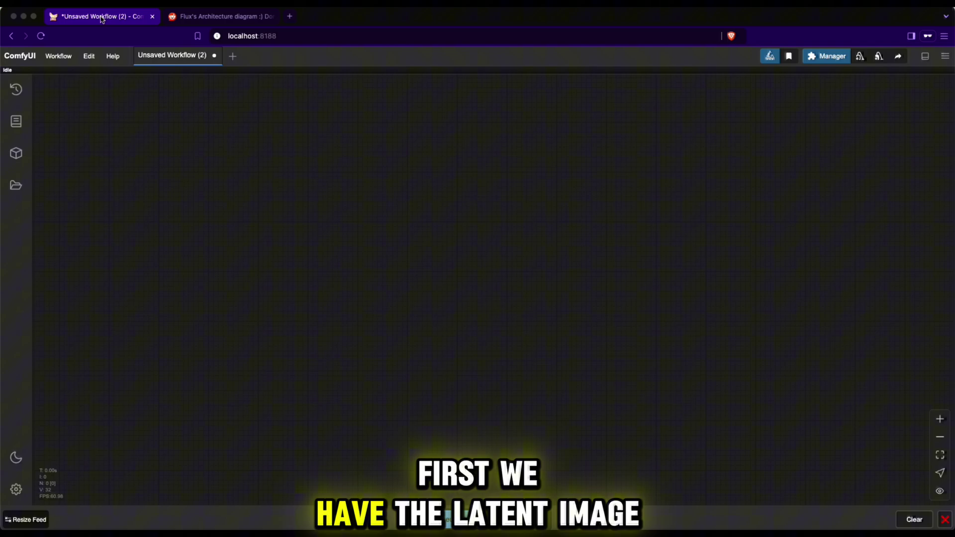
pyautogui.doubleClick(196, 229)
pyautogui.write('latent im')
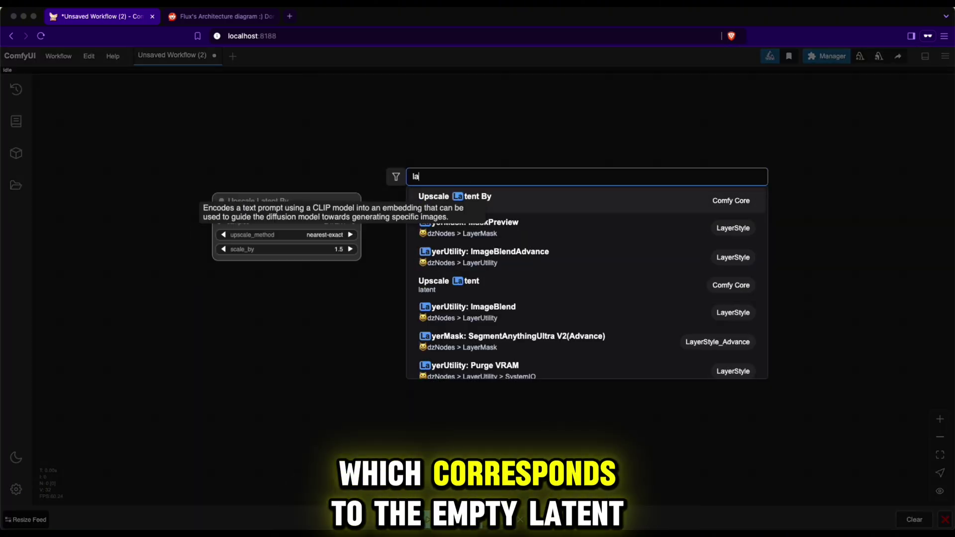
pyautogui.click(448, 201)
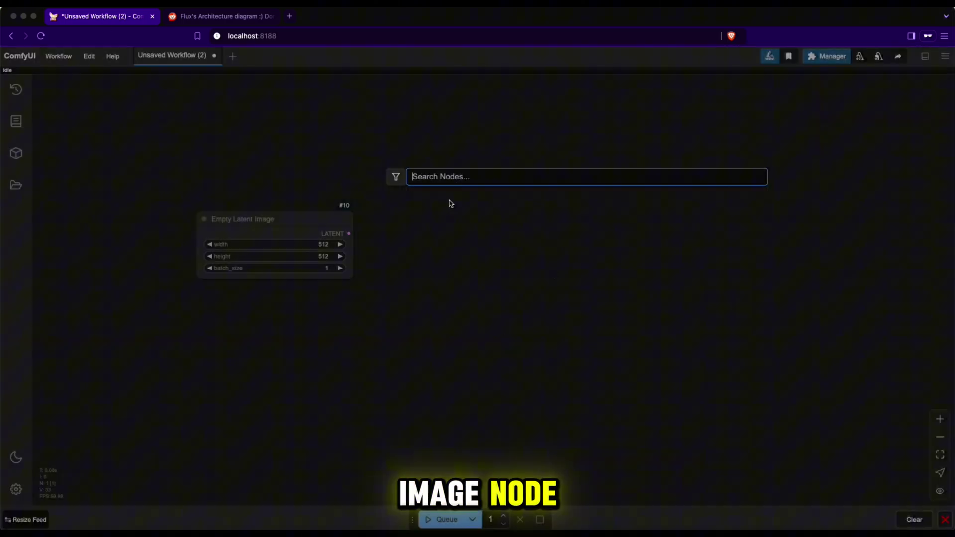
pyautogui.moveTo(294, 219); pyautogui.dragTo(182, 211)
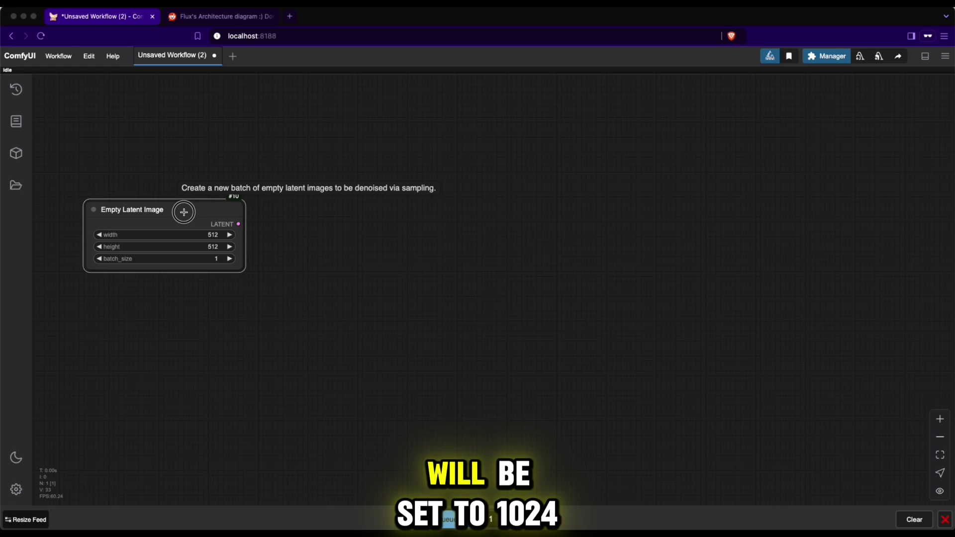
pyautogui.click(215, 235)
pyautogui.write('1024')
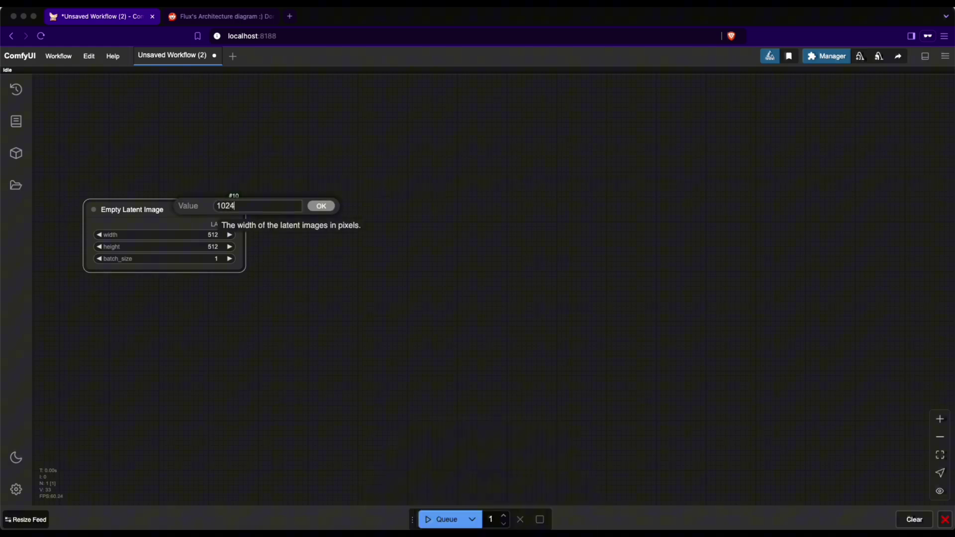
pyautogui.press('Return')
pyautogui.click(216, 247)
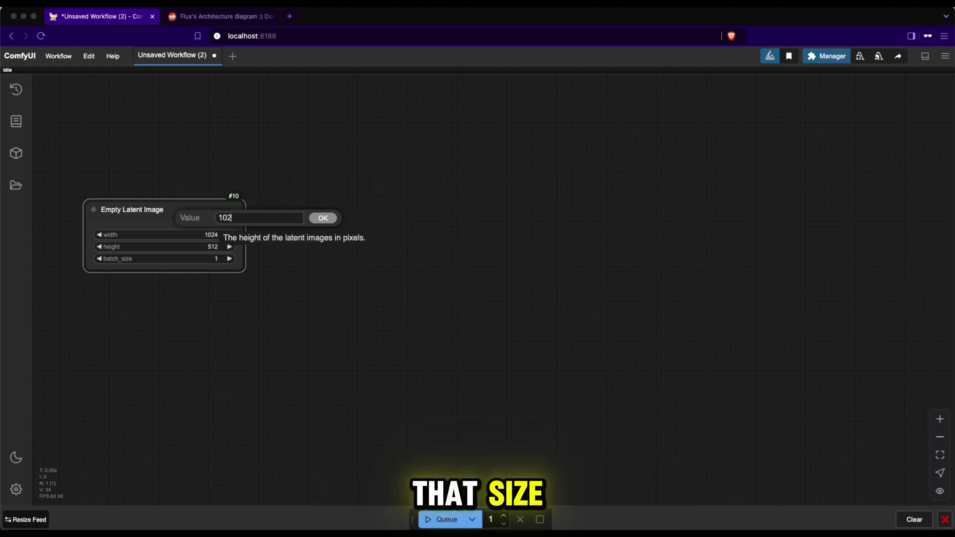
pyautogui.write('1024')
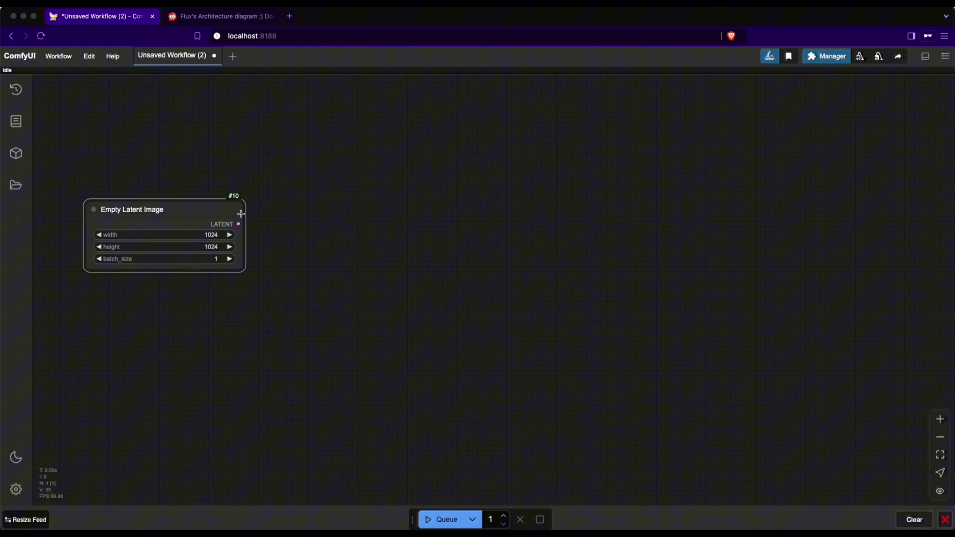
pyautogui.click(220, 19)
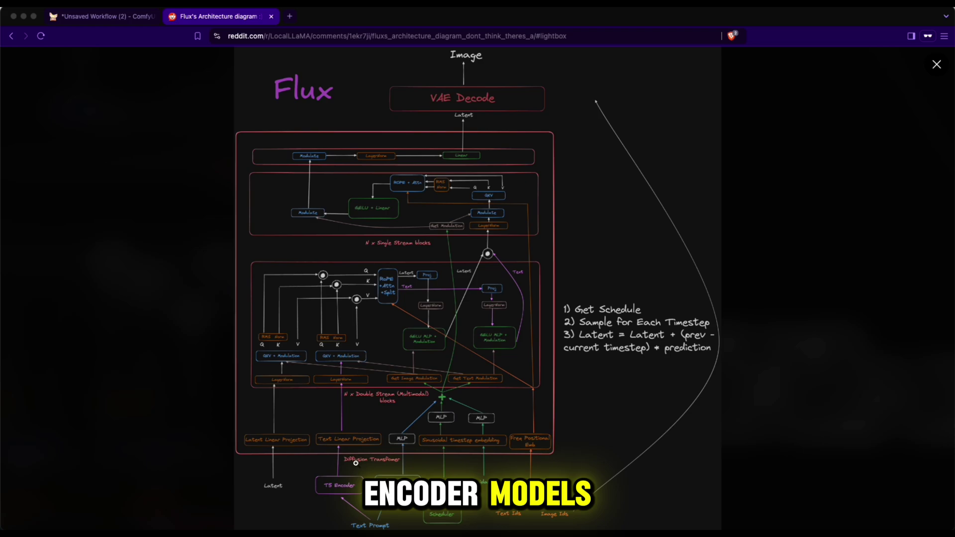
# - Add a CLIP Text Encode (Prompt) node at lower left and move Empty Latent Image up
pyautogui.click(112, 19)
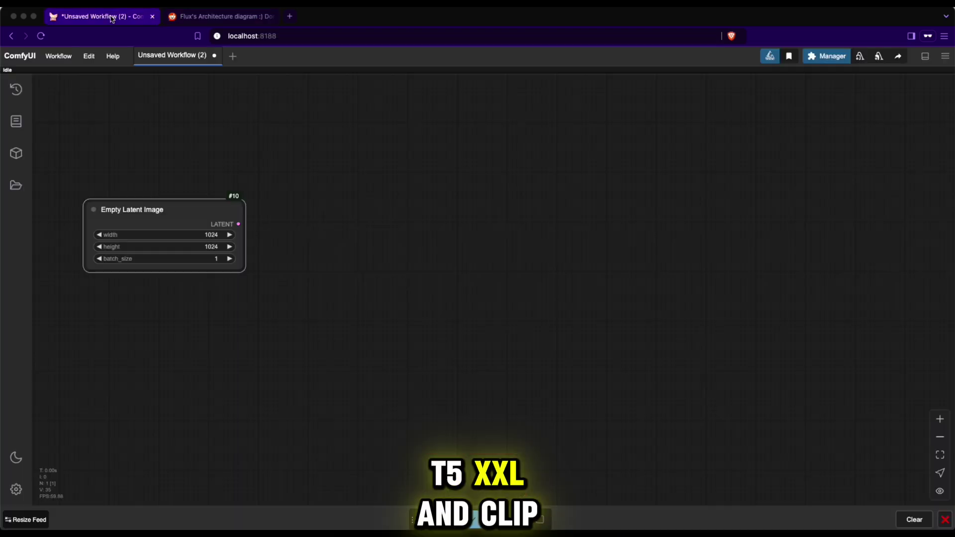
pyautogui.doubleClick(220, 299)
pyautogui.write('promp')
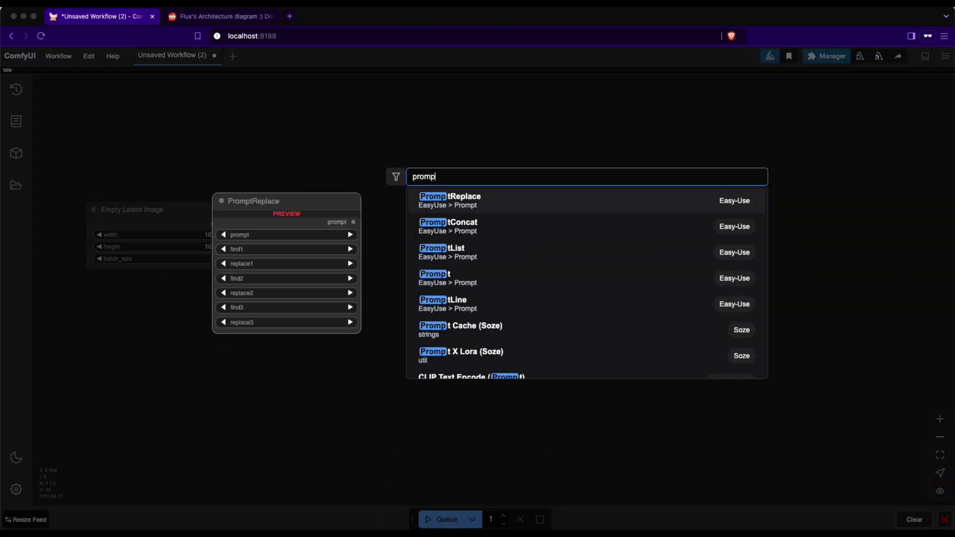
pyautogui.write('t')
pyautogui.scroll(-1, 476, 298)
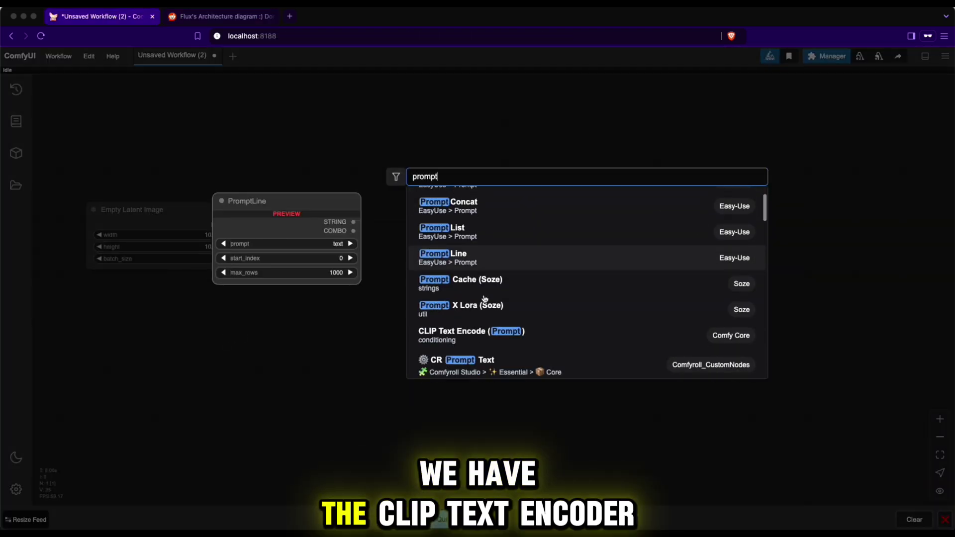
pyautogui.click(472, 336)
pyautogui.moveTo(303, 331); pyautogui.dragTo(171, 331)
pyautogui.moveTo(195, 208); pyautogui.dragTo(194, 153)
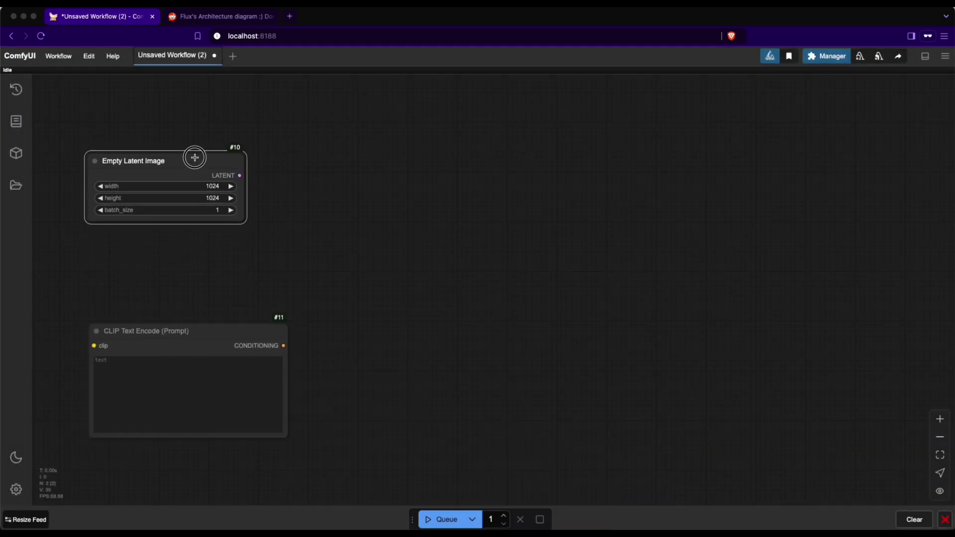
# - Add a DualCLIPLoader set to clip_l, t5xxl_fp16 and type flux between the nodes
pyautogui.doubleClick(228, 260)
pyautogui.write('dual')
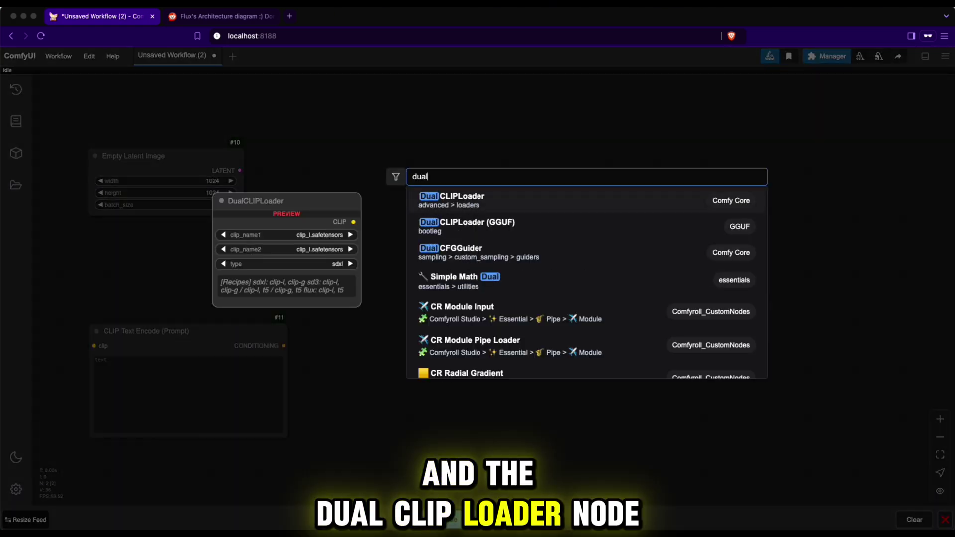
pyautogui.click(469, 201)
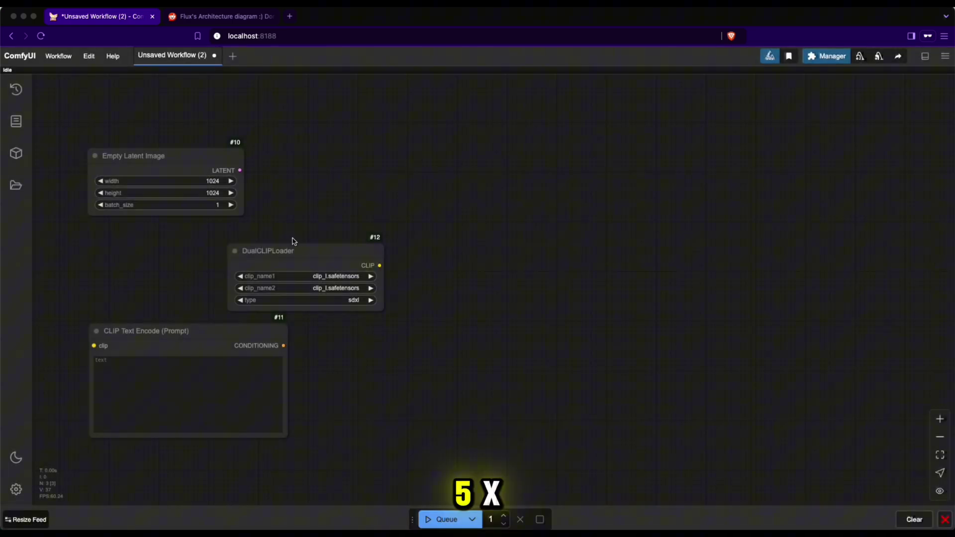
pyautogui.moveTo(300, 250); pyautogui.dragTo(164, 236)
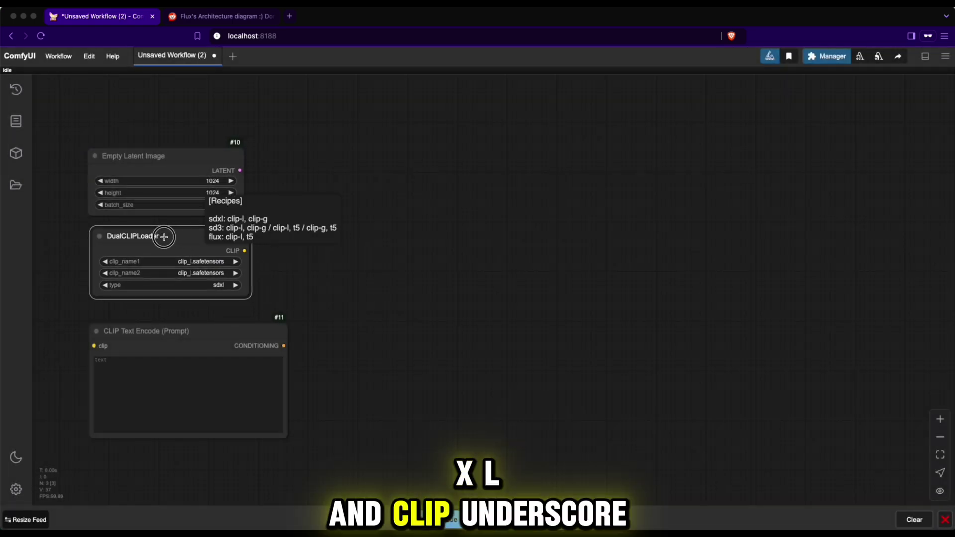
pyautogui.click(195, 261)
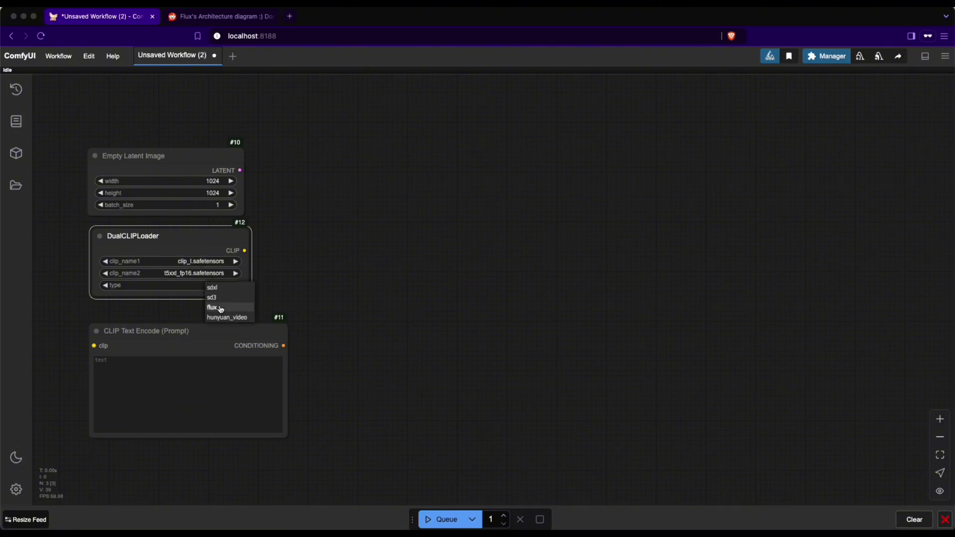
pyautogui.moveTo(206, 248); pyautogui.dragTo(205, 252)
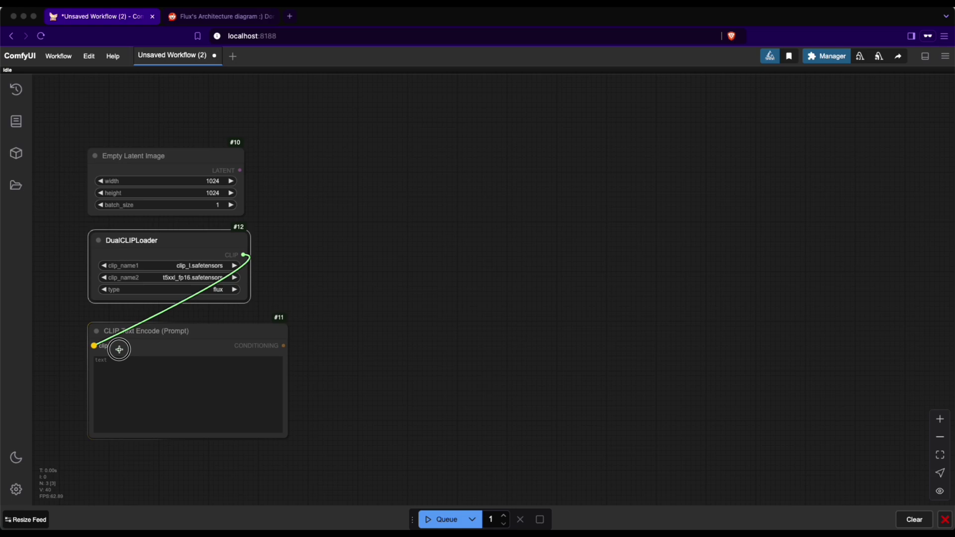
pyautogui.click(213, 21)
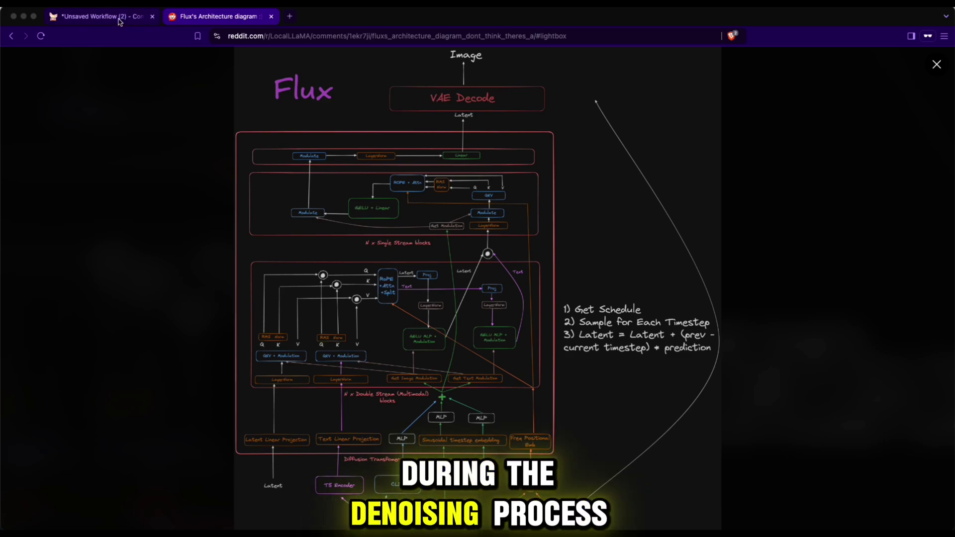
# - Add a Flux Sampler Parameters node (euler, simple, 20 steps, guidance 3.5) on the right
pyautogui.click(100, 15)
pyautogui.doubleClick(354, 244)
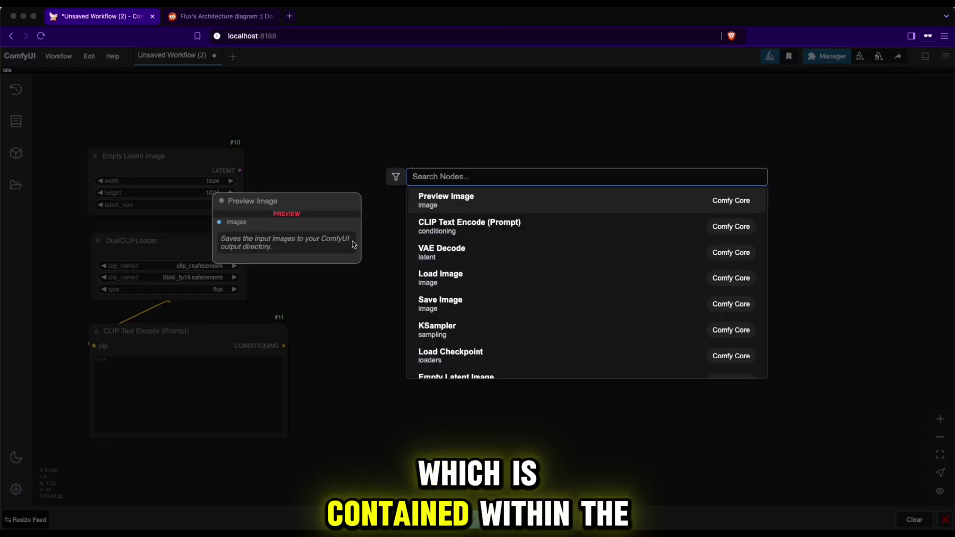
pyautogui.write('flux samp')
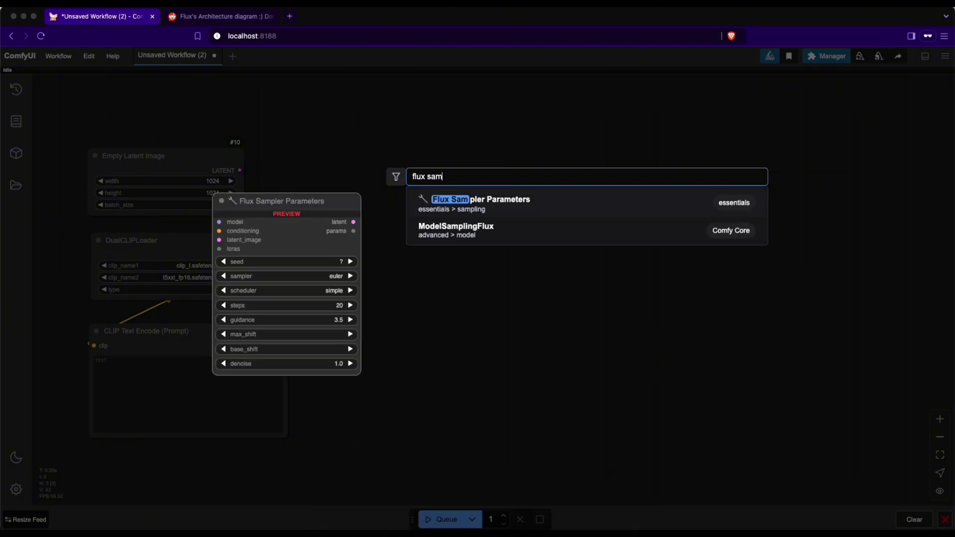
pyautogui.press('Return')
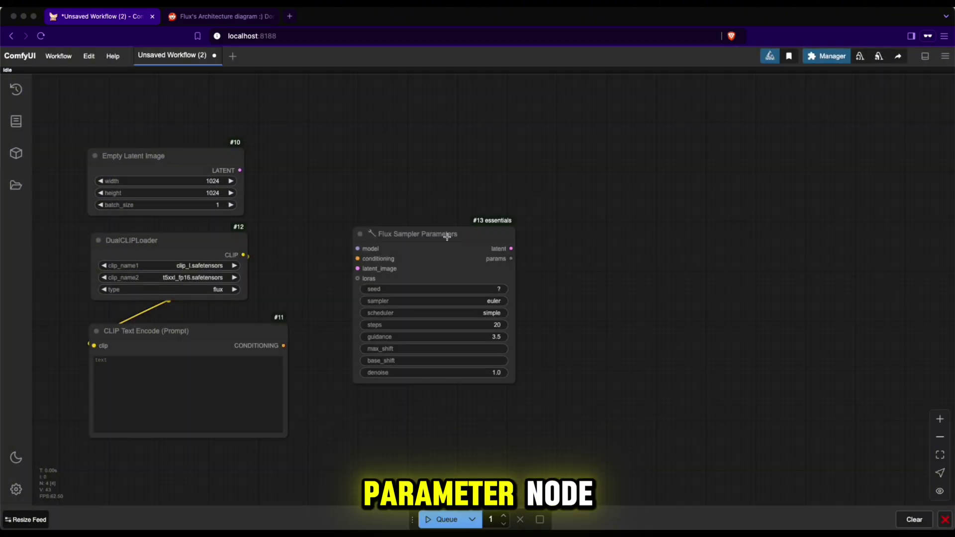
pyautogui.moveTo(447, 236); pyautogui.dragTo(514, 204)
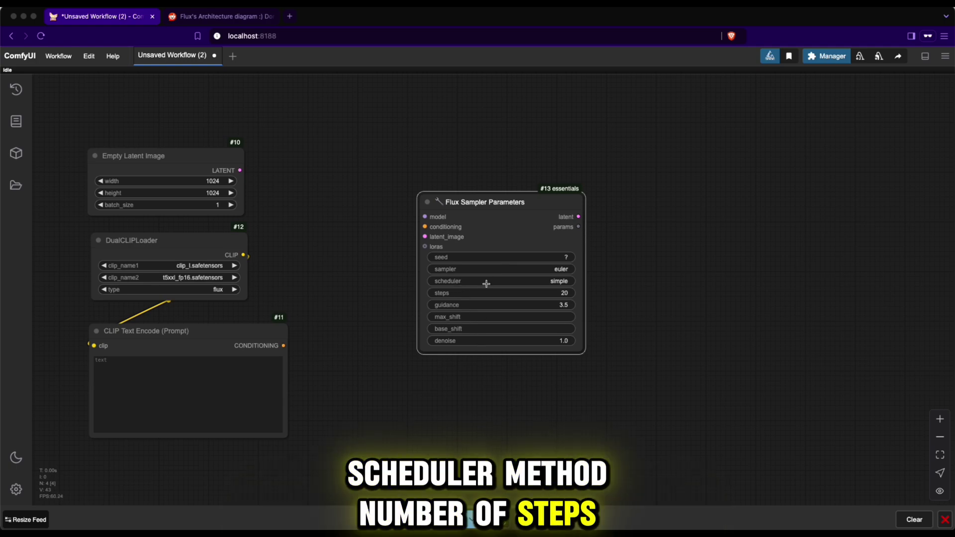
pyautogui.moveTo(491, 203); pyautogui.dragTo(486, 216)
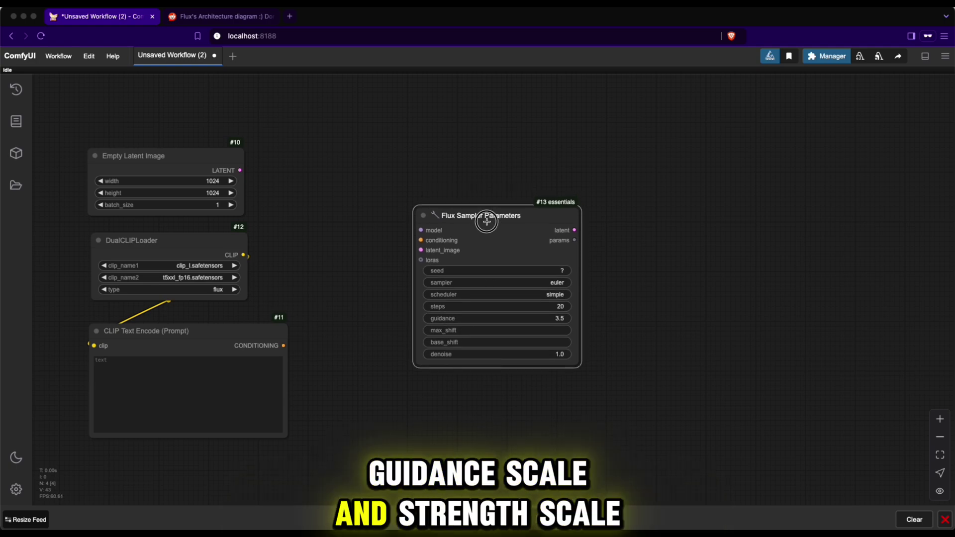
pyautogui.click(242, 18)
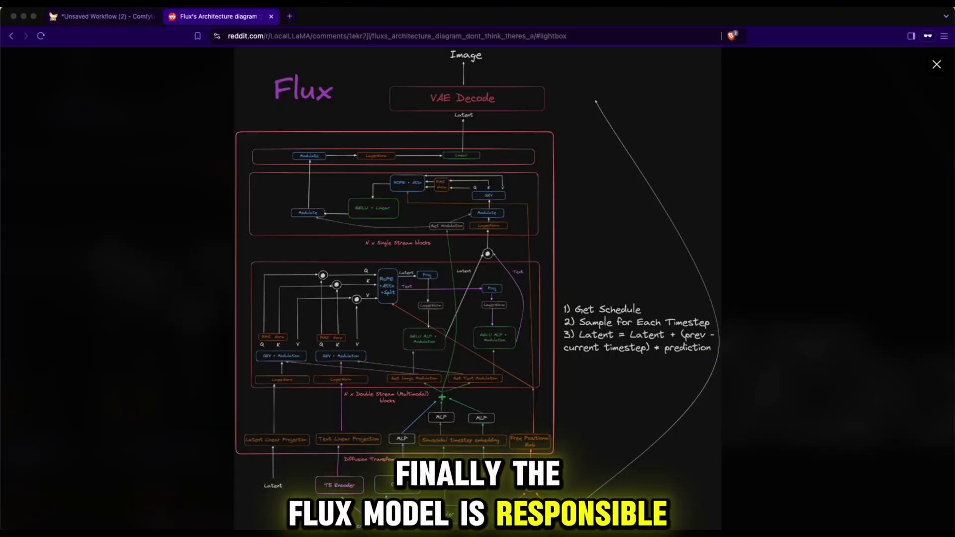
# - Add a Load Diffusion Model node at top left using flux1-dev.safetensors
pyautogui.click(126, 16)
pyautogui.click(308, 221)
pyautogui.doubleClick(308, 221)
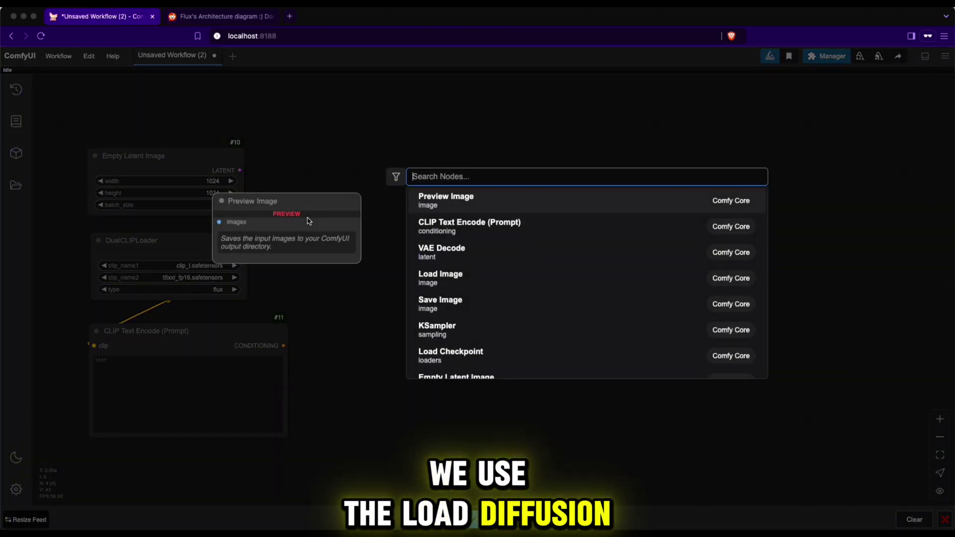
pyautogui.write('load dif')
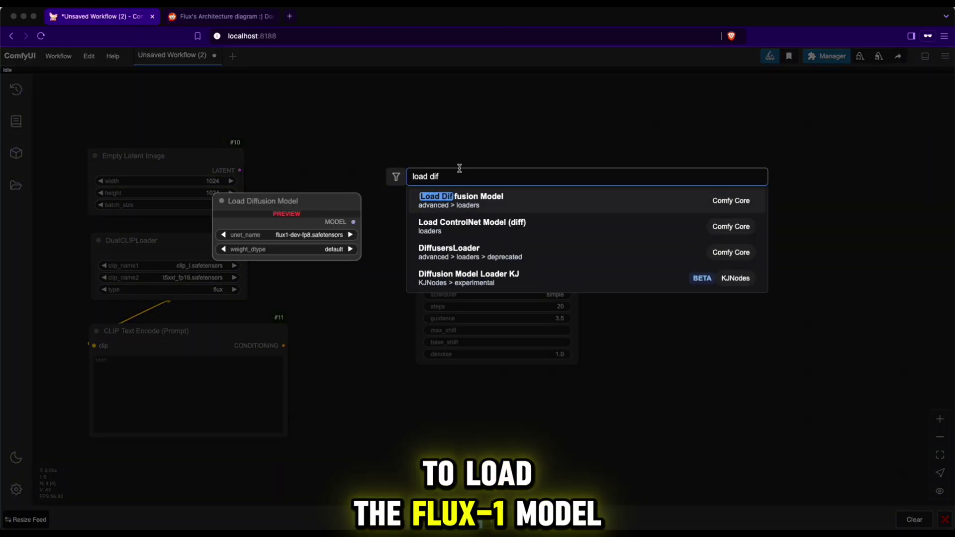
pyautogui.click(475, 200)
pyautogui.moveTo(409, 208); pyautogui.dragTo(194, 81)
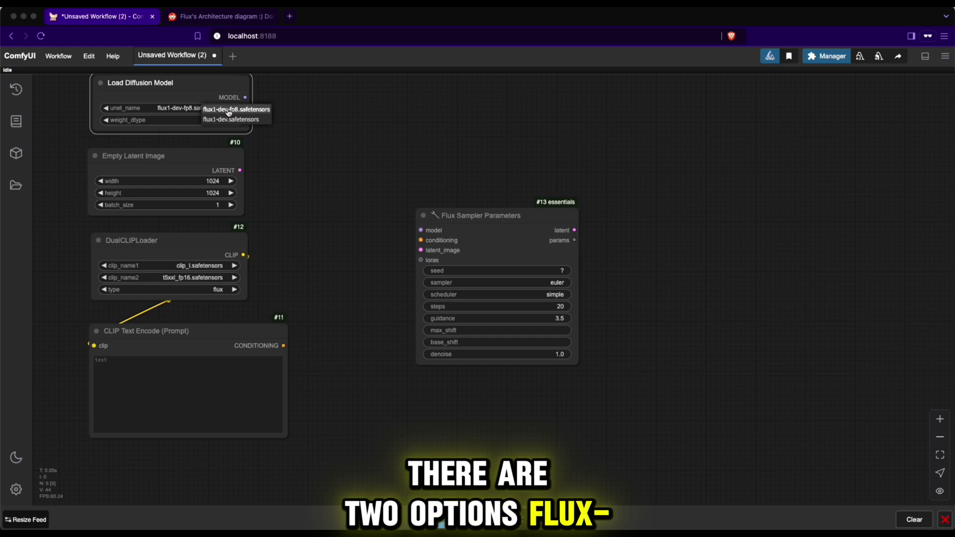
pyautogui.click(228, 119)
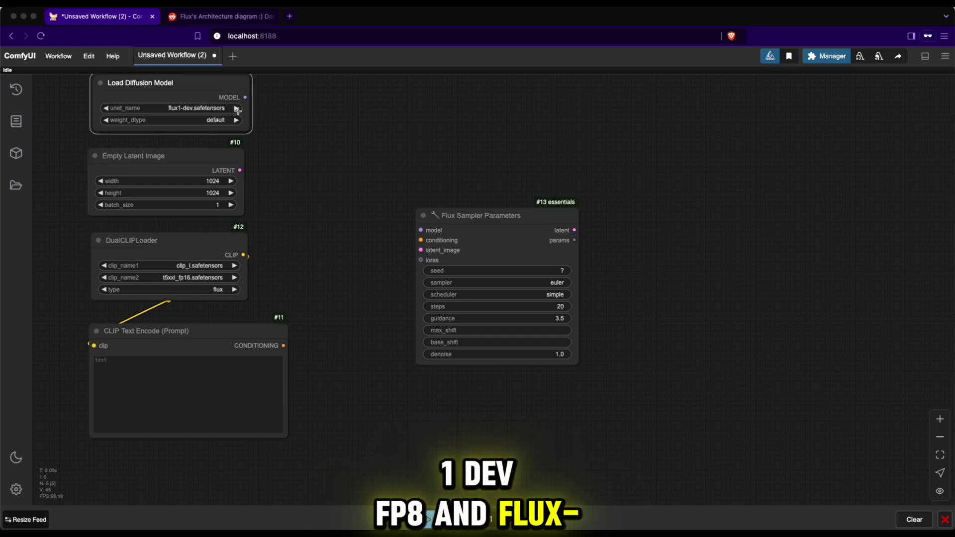
pyautogui.moveTo(454, 216); pyautogui.dragTo(408, 180)
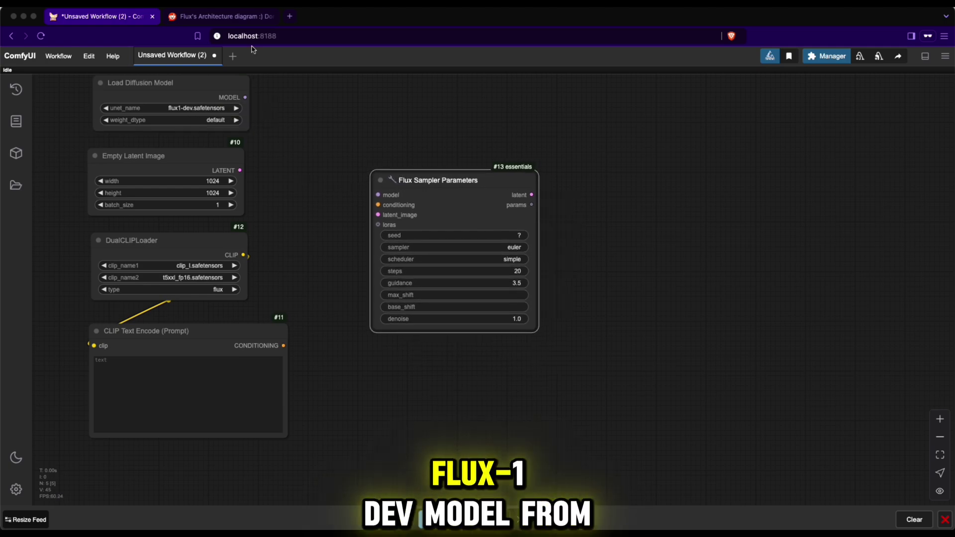
pyautogui.click(222, 17)
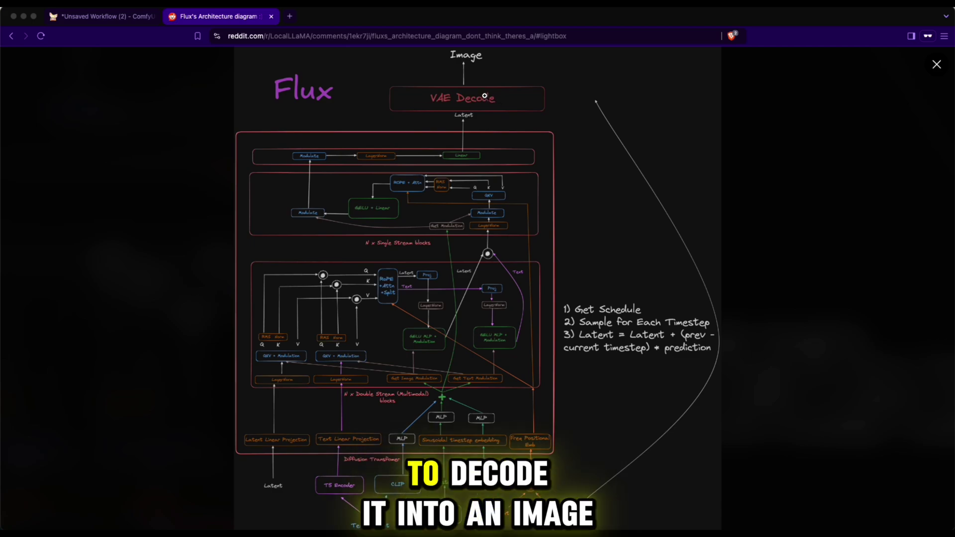
# - Add a VAE Decode node to the right of the sampler
pyautogui.click(120, 19)
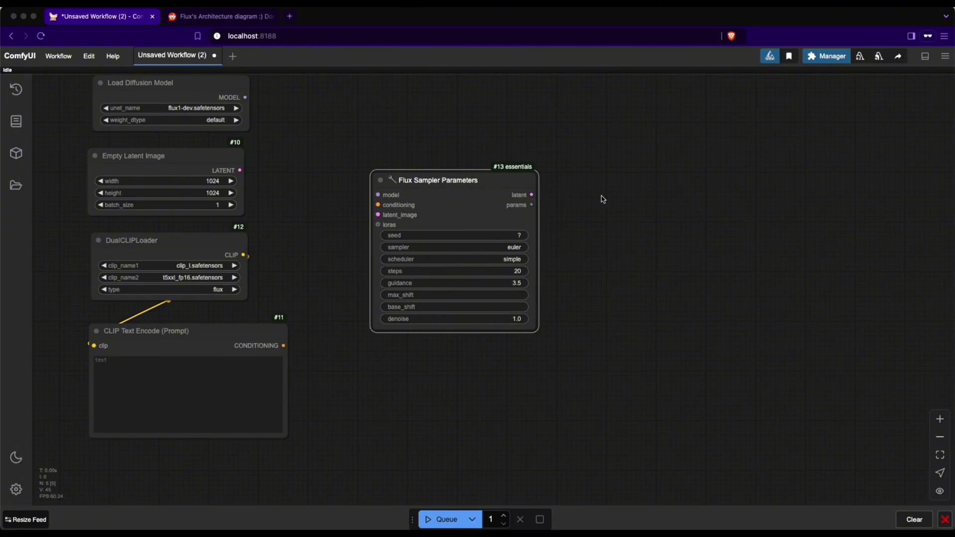
pyautogui.doubleClick(603, 200)
pyautogui.write('vae d')
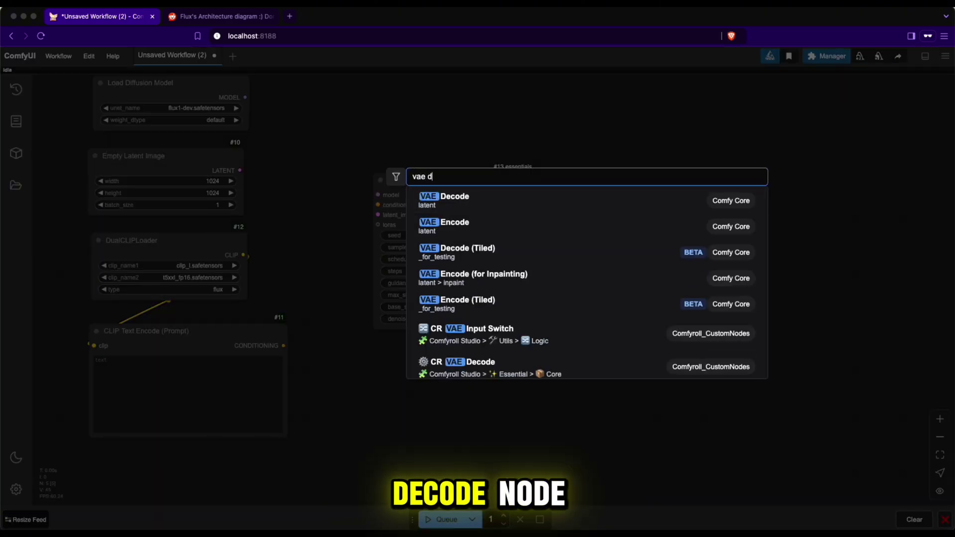
pyautogui.write('e')
pyautogui.click(558, 199)
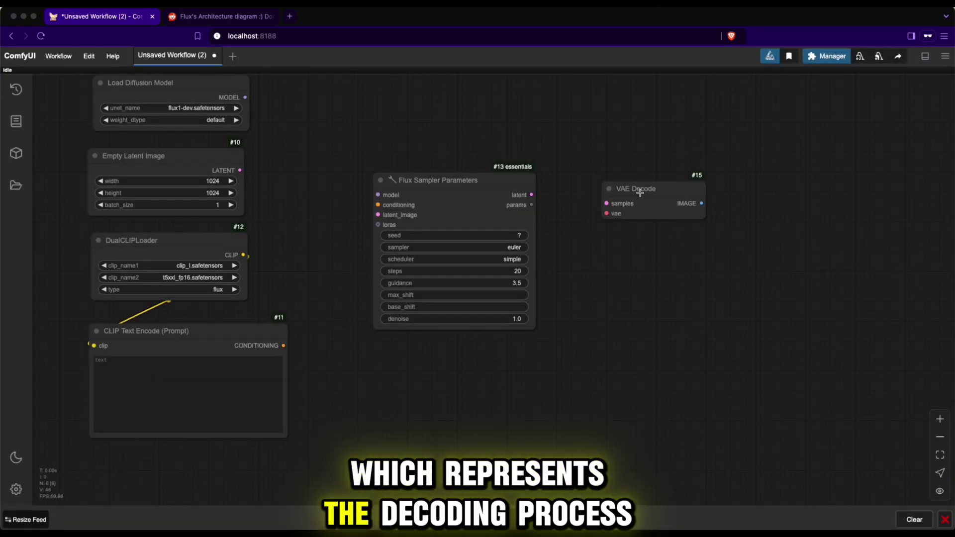
pyautogui.moveTo(640, 192); pyautogui.dragTo(634, 193)
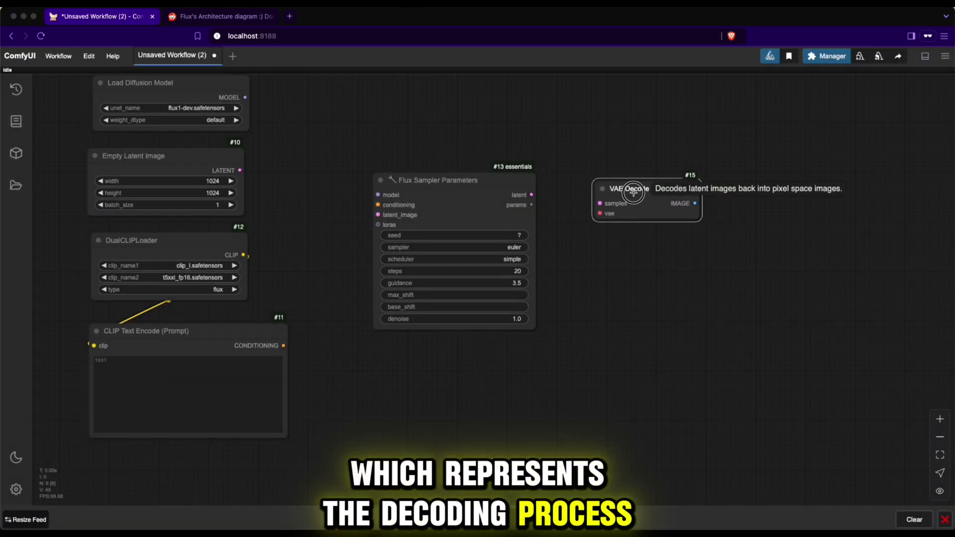
# - Add a Load VAE node with ae.safetensors above it, feeding VAE Decode's vae input
pyautogui.doubleClick(608, 133)
pyautogui.write('laod v')
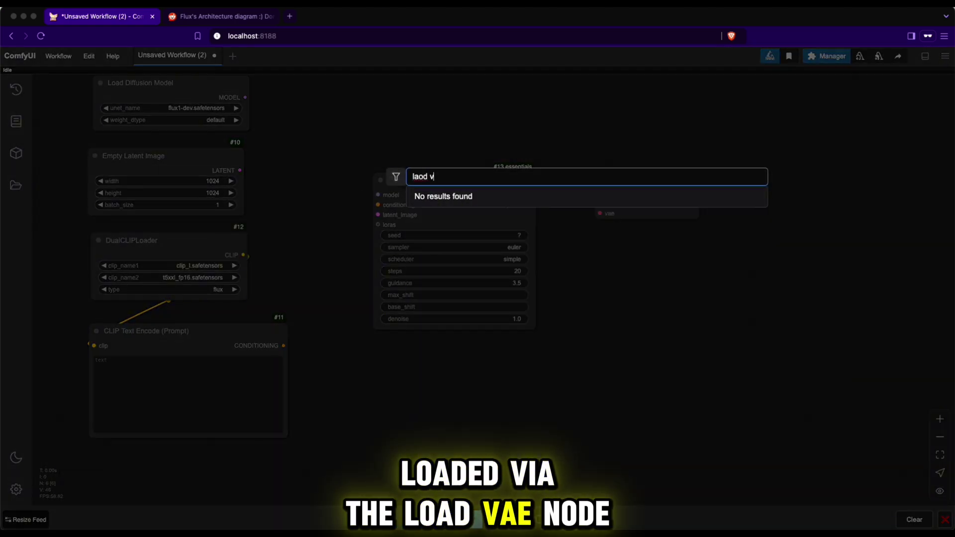
pyautogui.write('a')
pyautogui.press('BackSpace')
pyautogui.press('BackSpace')
pyautogui.press('BackSpace')
pyautogui.write('oad v')
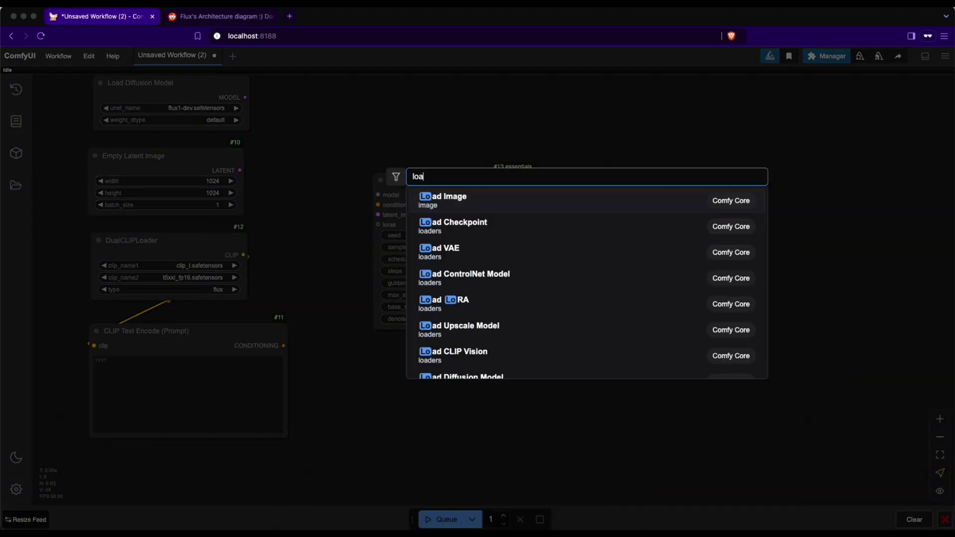
pyautogui.click(536, 204)
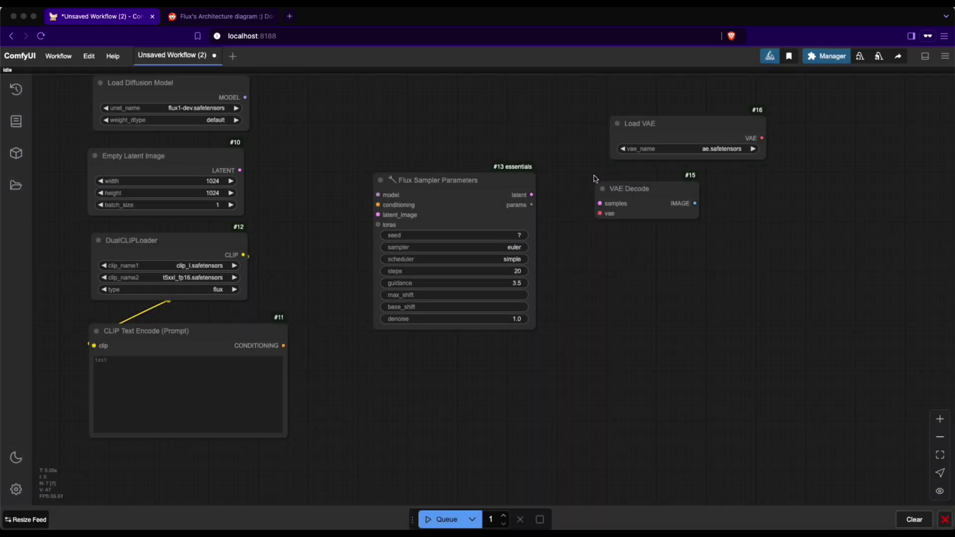
pyautogui.moveTo(648, 140); pyautogui.dragTo(616, 121)
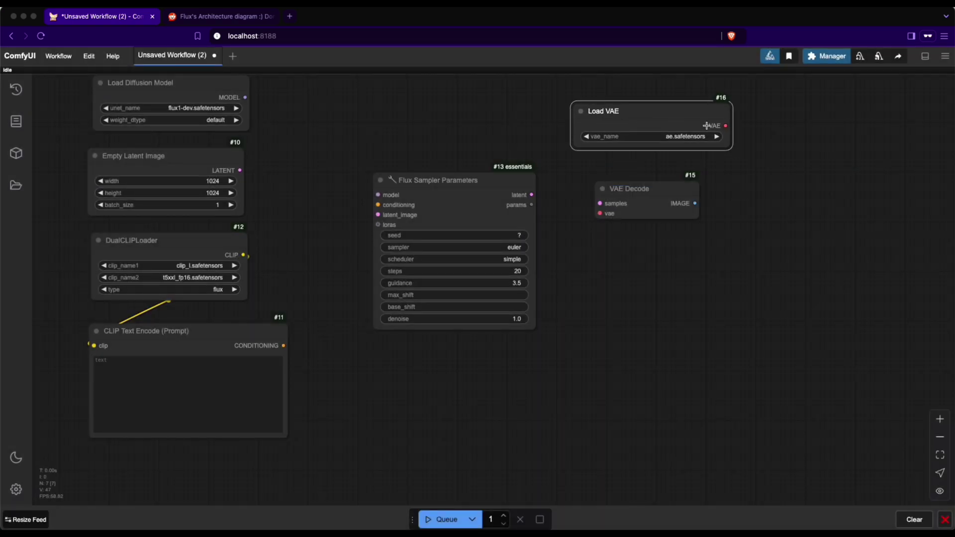
pyautogui.moveTo(607, 213); pyautogui.dragTo(603, 213)
# - Add a Preview Image node below VAE Decode, link its IMAGE output, and enlarge it
pyautogui.doubleClick(650, 274)
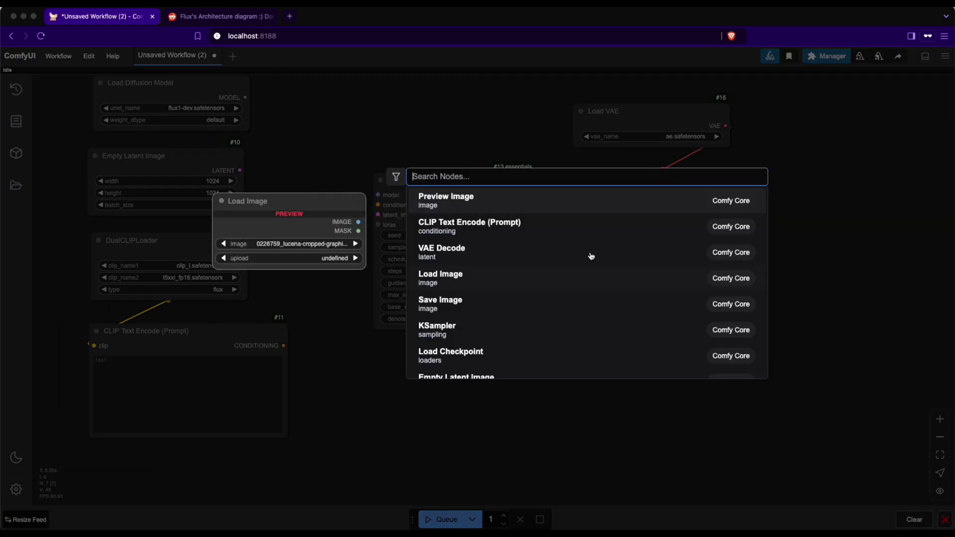
pyautogui.click(526, 203)
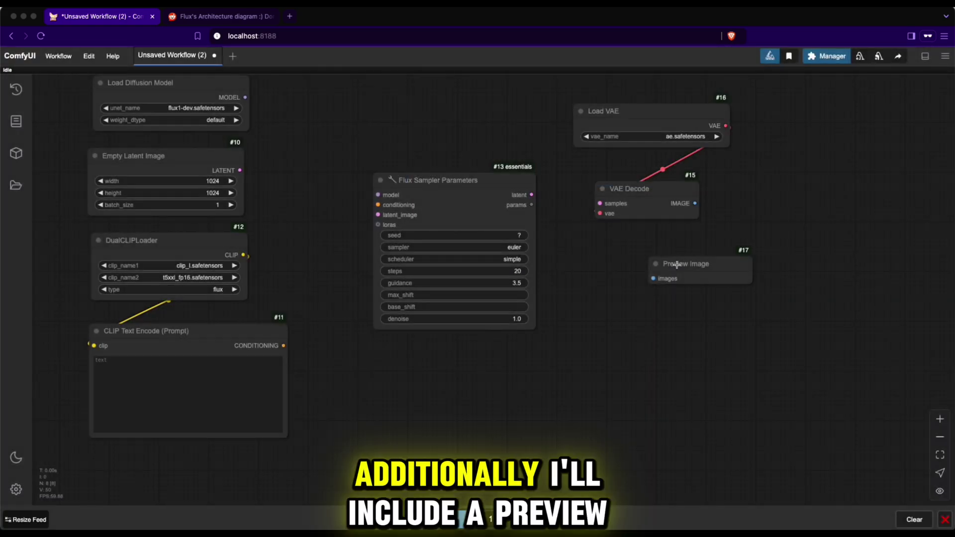
pyautogui.moveTo(676, 266); pyautogui.dragTo(617, 257)
pyautogui.moveTo(696, 203); pyautogui.dragTo(598, 264)
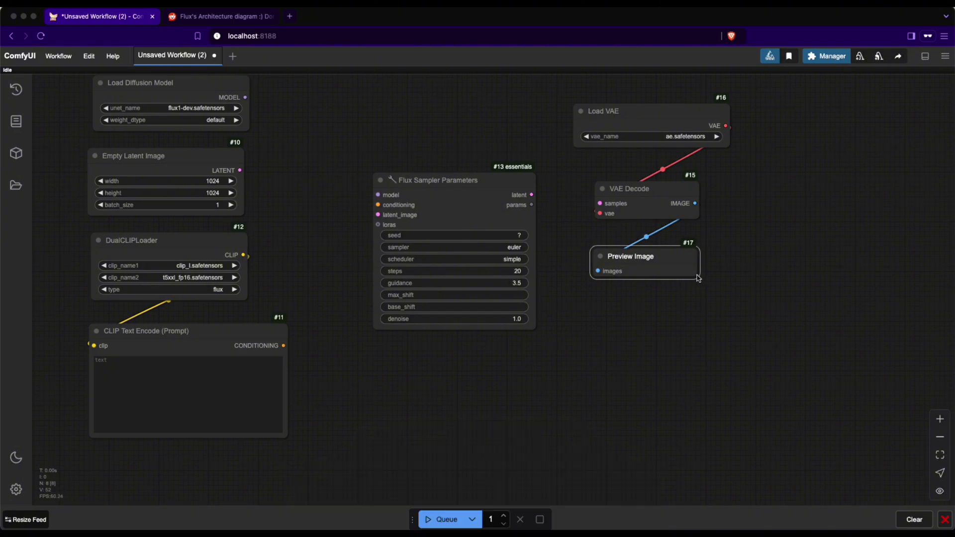
pyautogui.moveTo(698, 277); pyautogui.dragTo(774, 471)
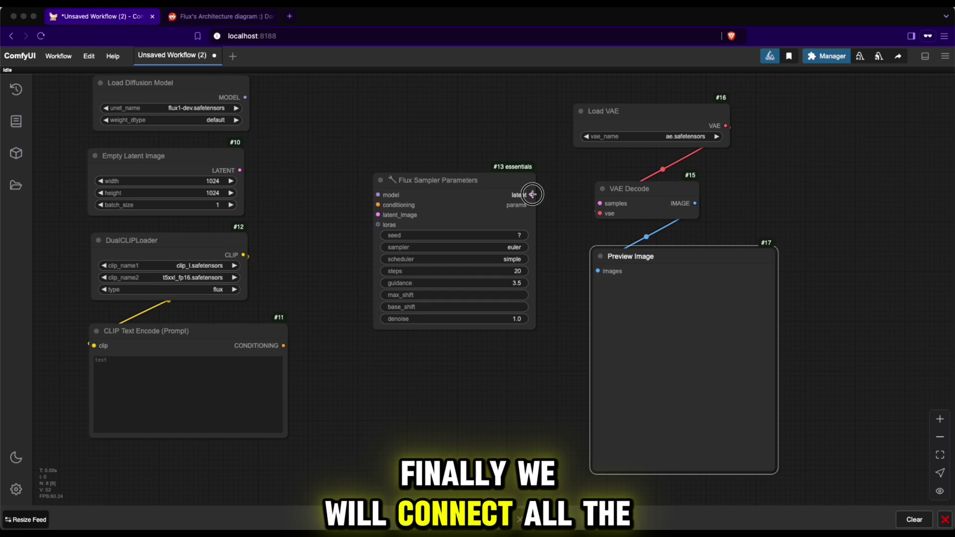
# - Link sampler latent to VAE Decode samples, and MODEL, empty LATENT and CONDITIONING into the sampler
pyautogui.moveTo(532, 194); pyautogui.dragTo(595, 204)
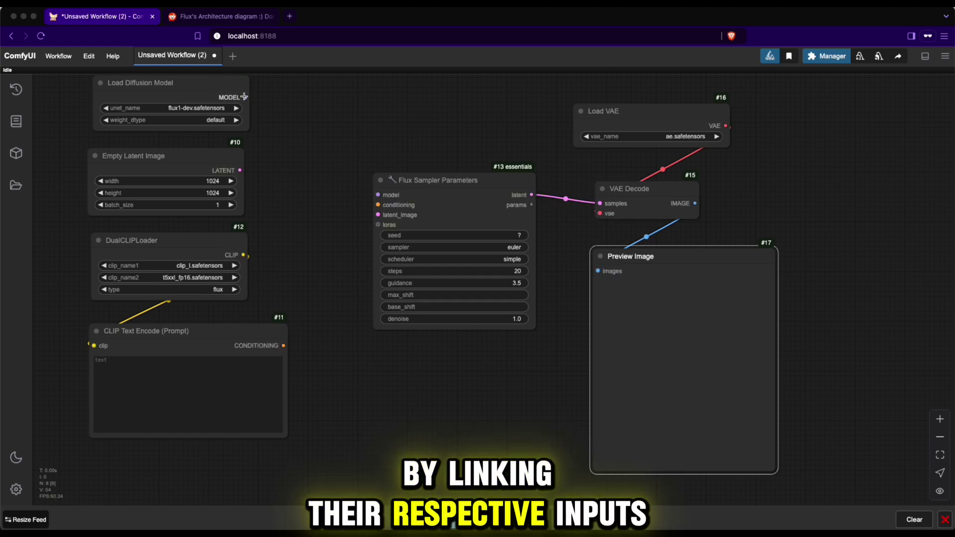
pyautogui.moveTo(245, 97); pyautogui.dragTo(377, 195)
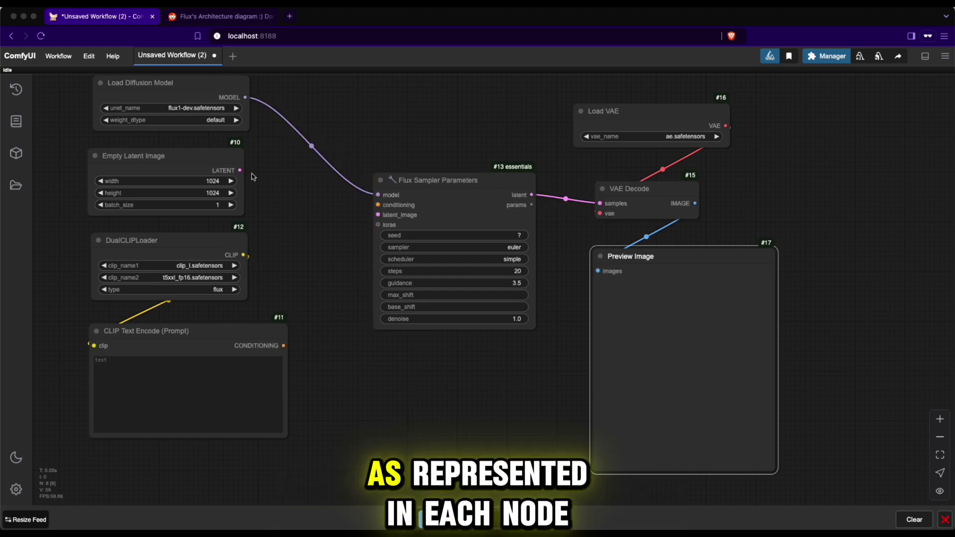
pyautogui.moveTo(243, 171); pyautogui.dragTo(377, 215)
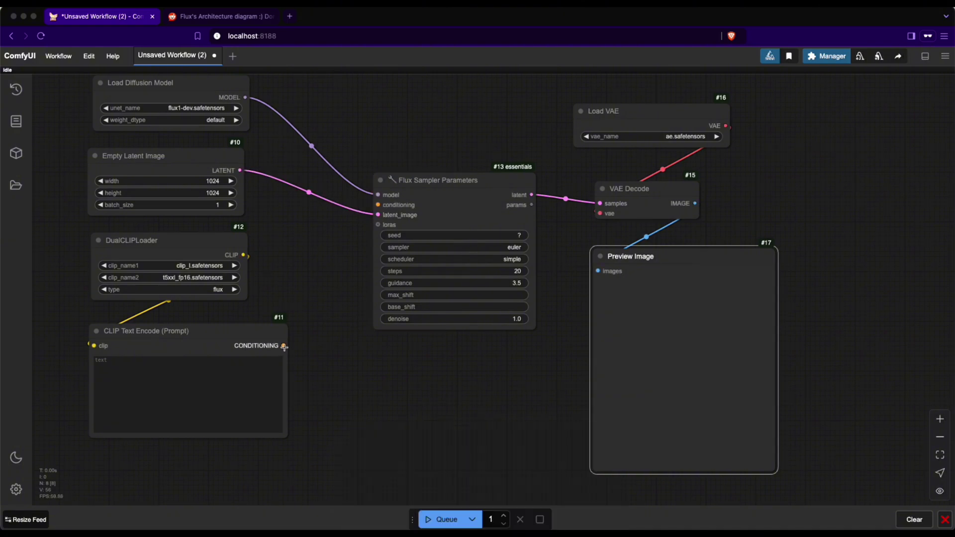
pyautogui.moveTo(377, 204); pyautogui.dragTo(378, 205)
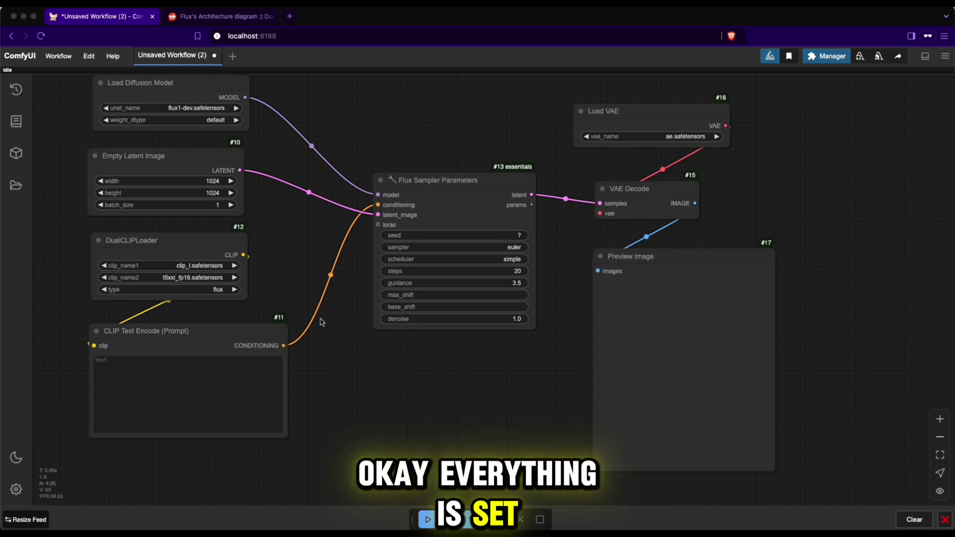
# - Enter the prompt 'close-up photo of a woman sitting in the living room' and queue the workflow
pyautogui.click(196, 388)
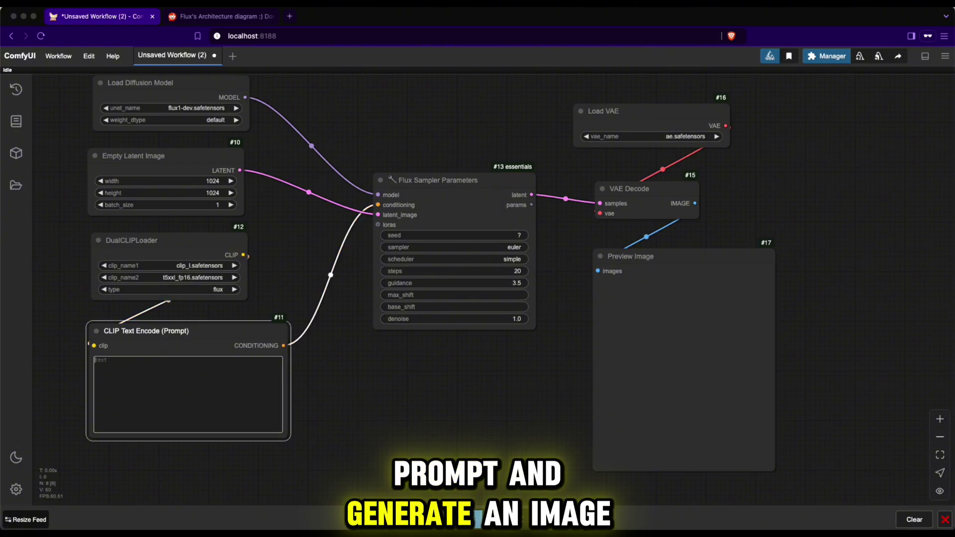
pyautogui.write('close-up photo of a w')
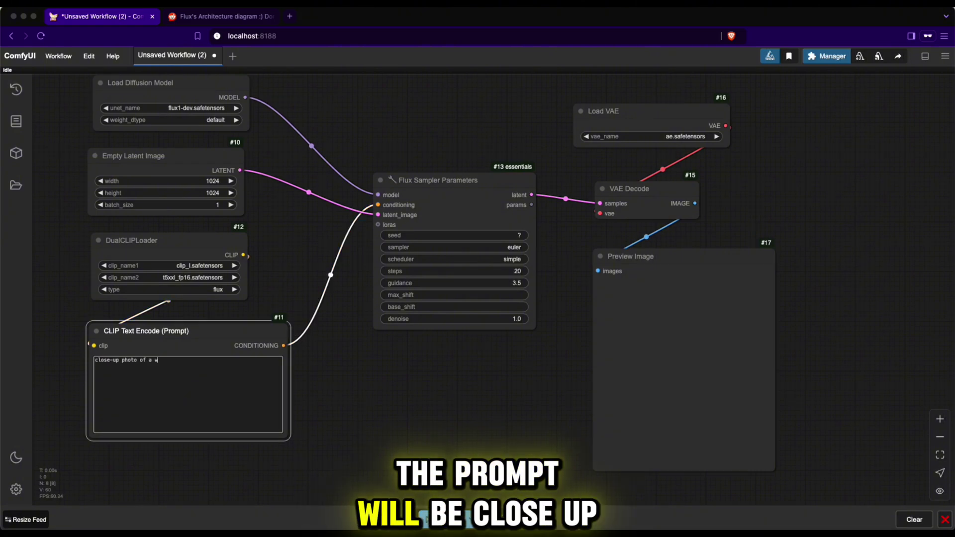
pyautogui.write('oman sitting in the living room')
pyautogui.click(279, 208)
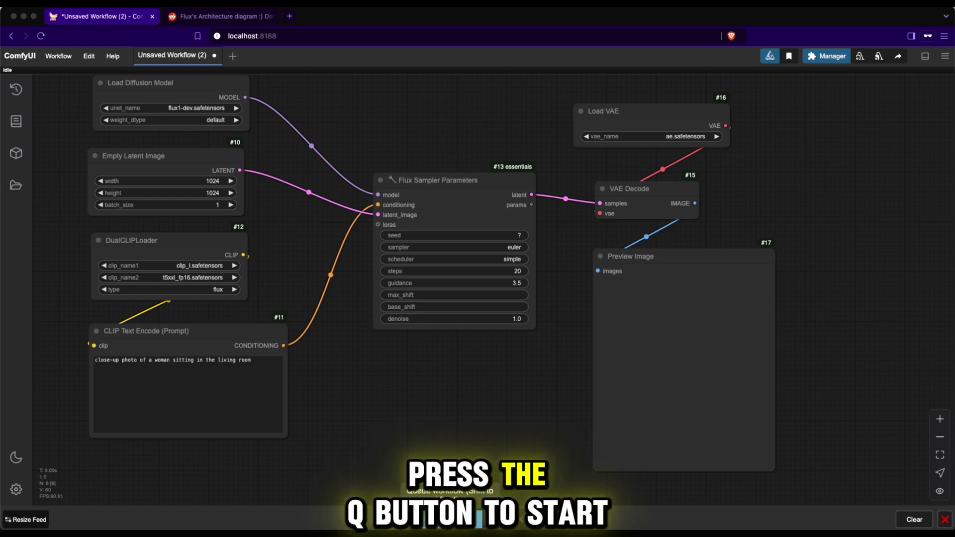
pyautogui.click(445, 519)
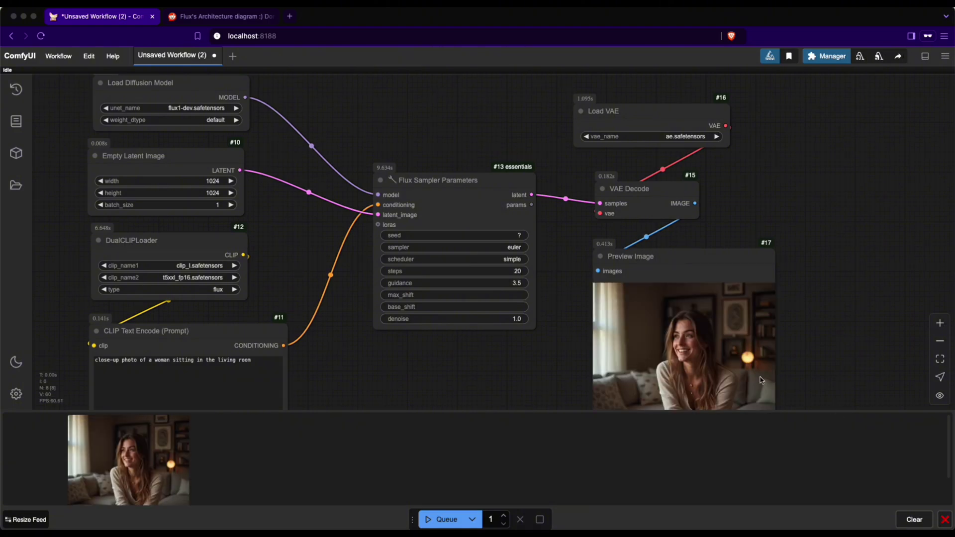
# - Hide the image feed and open the Preview Image node's 1024x1024 result in a new tab
pyautogui.click(943, 519)
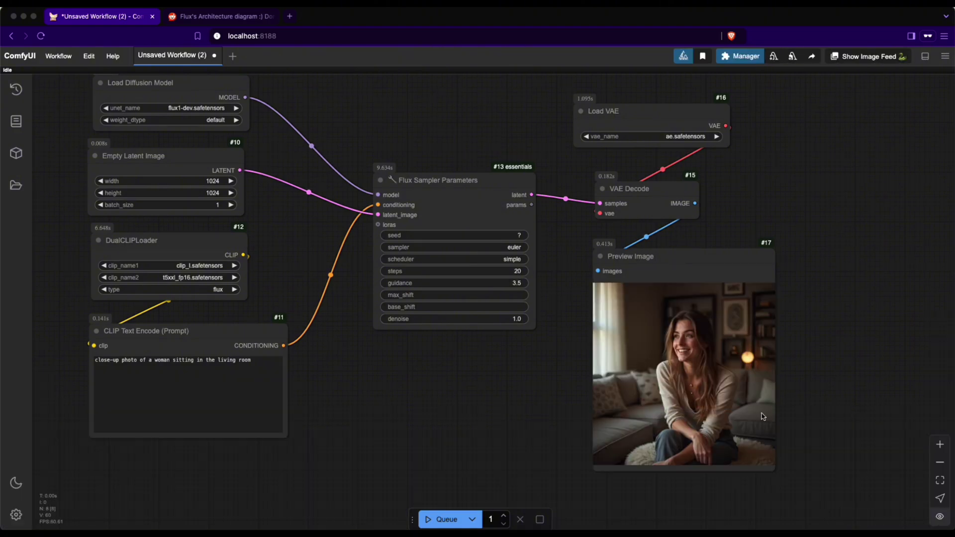
pyautogui.rightClick(683, 372)
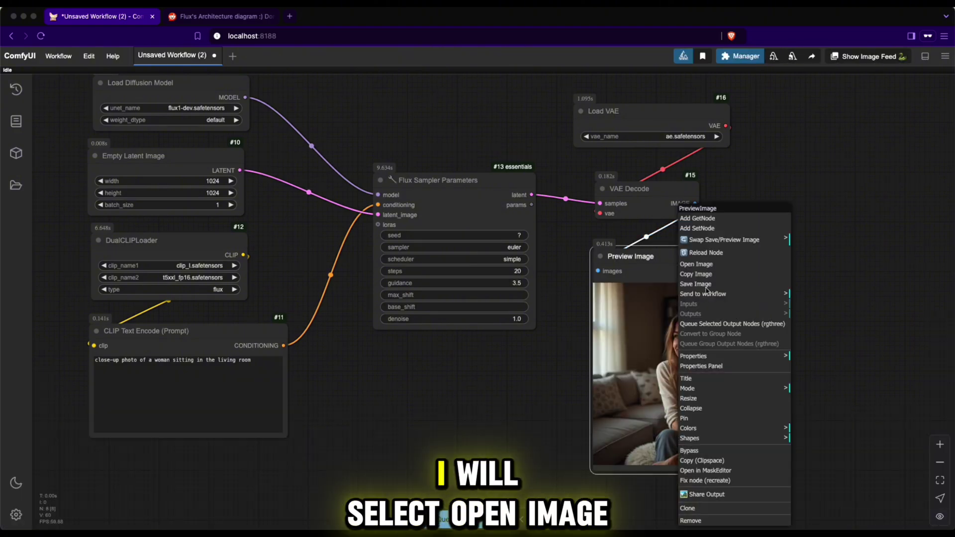
pyautogui.click(695, 265)
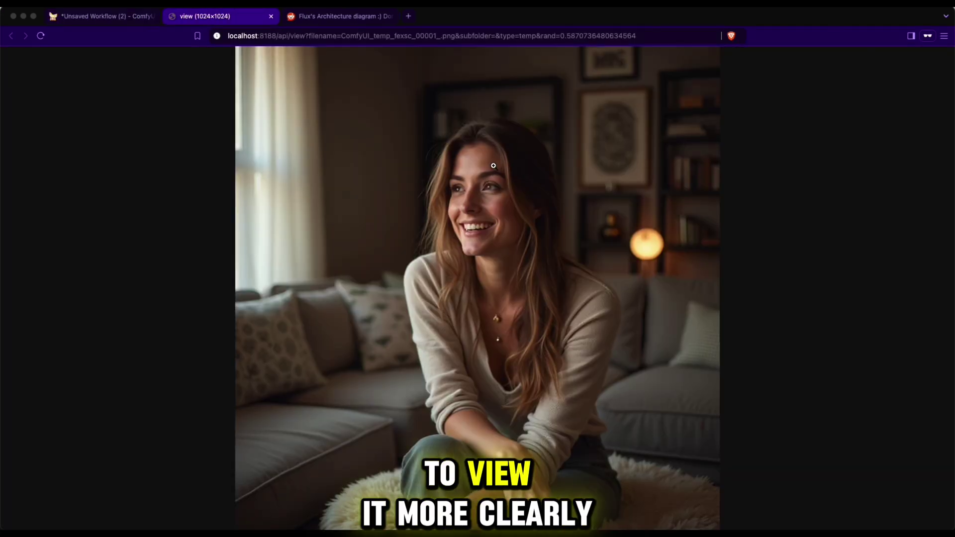